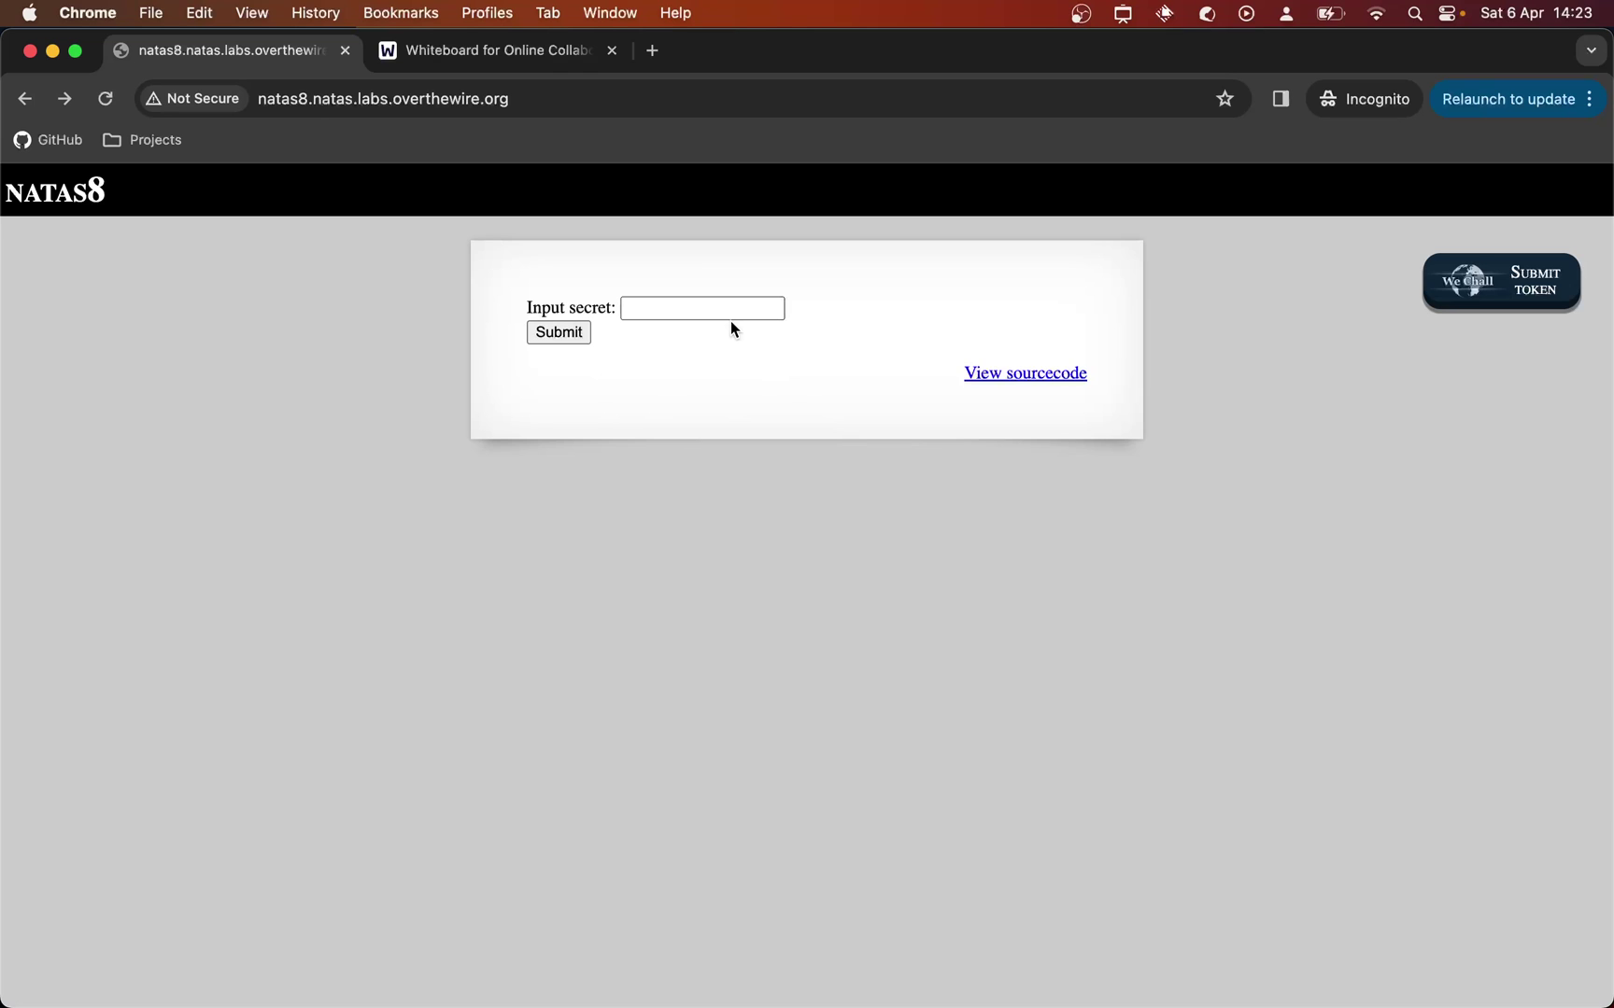
Submit the guess 'sfsdfssf' as the secret and highlight the resulting 'Wrong secret' message
{"action": "left_click", "coordinate": [691, 308]}
{"action": "type", "text": "sfsdfssf"}
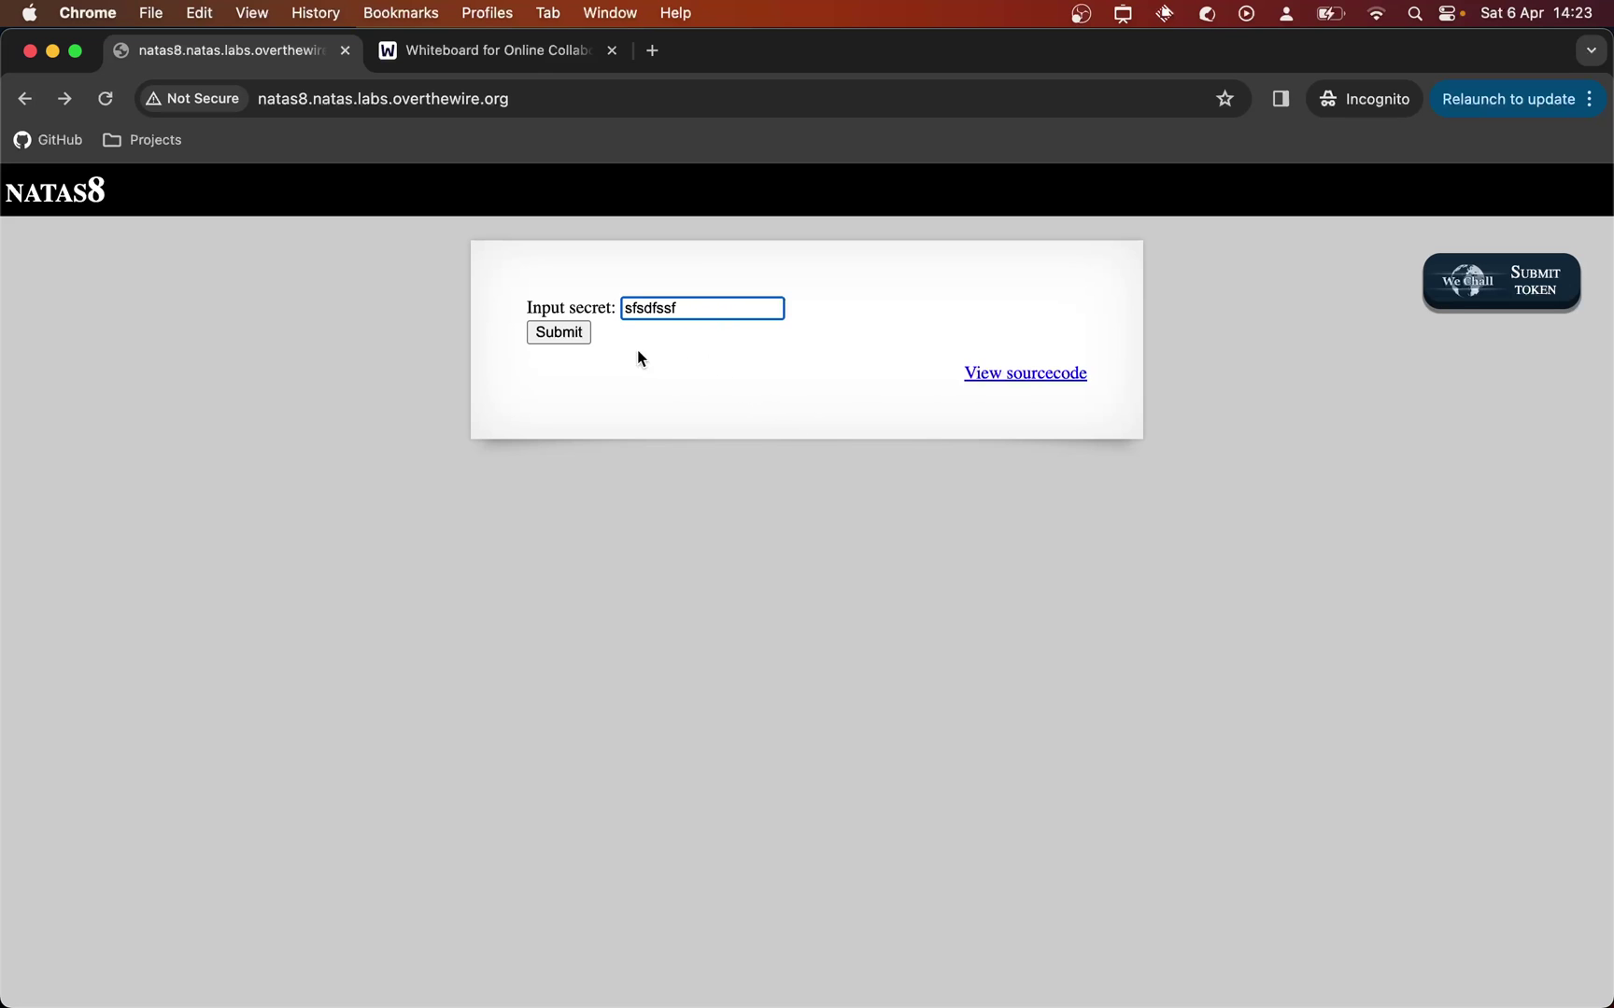
{"action": "left_click", "coordinate": [560, 334]}
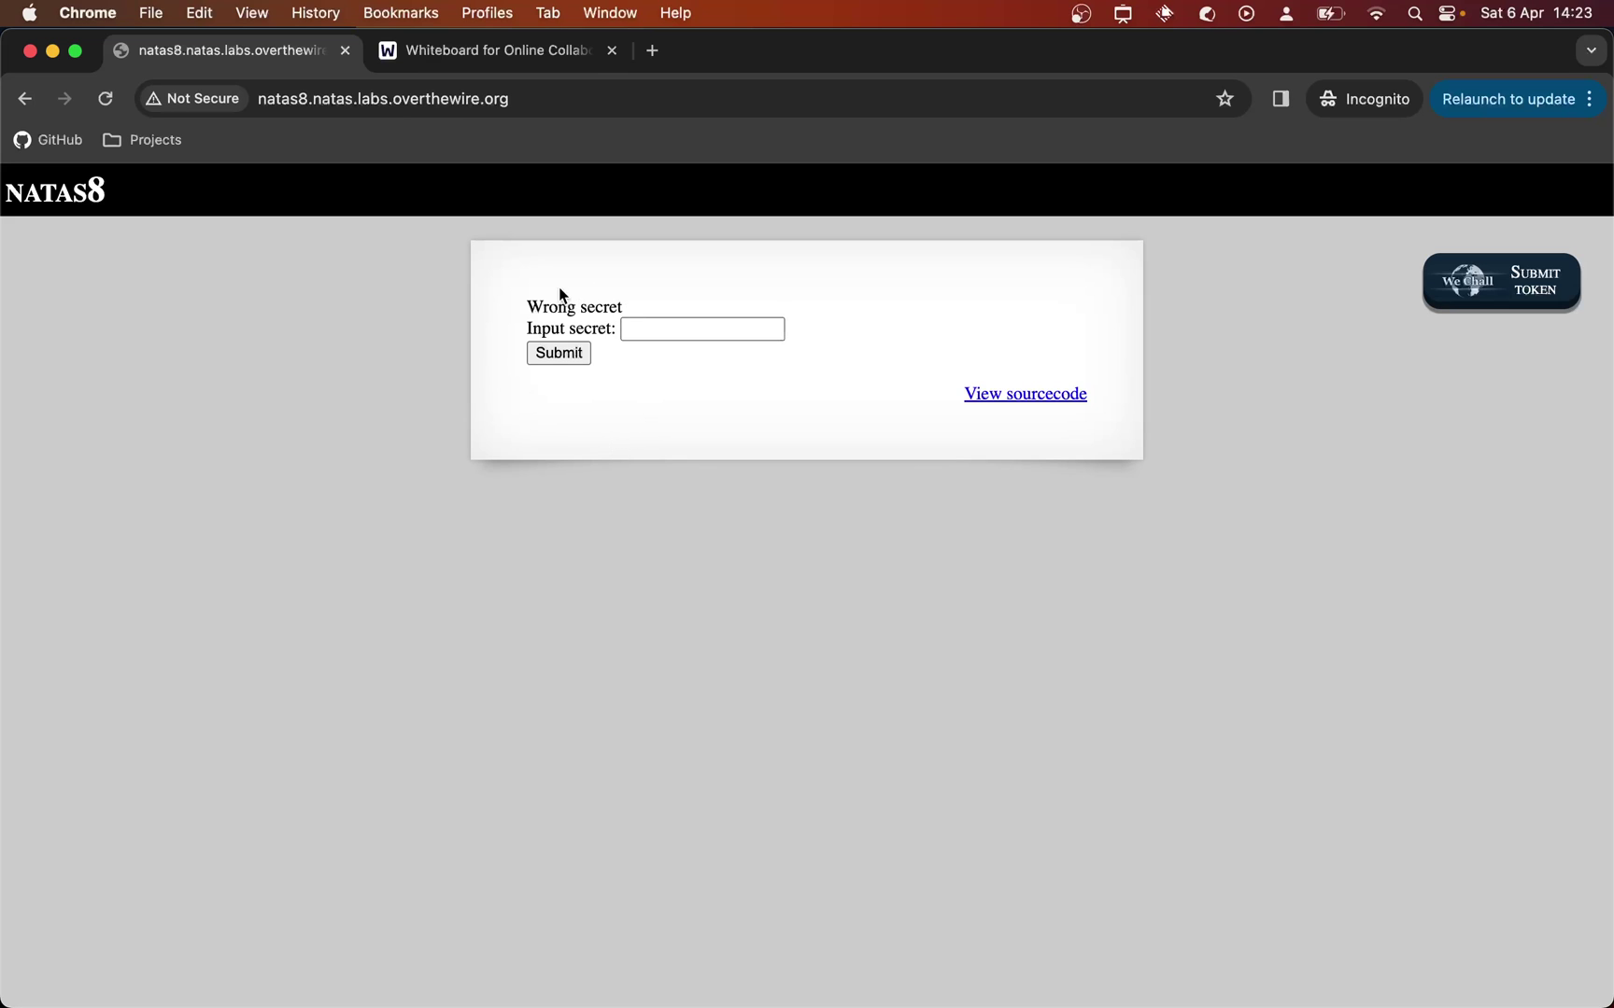
{"action": "left_click_drag", "start_coordinate": [528, 308], "coordinate": [622, 308]}
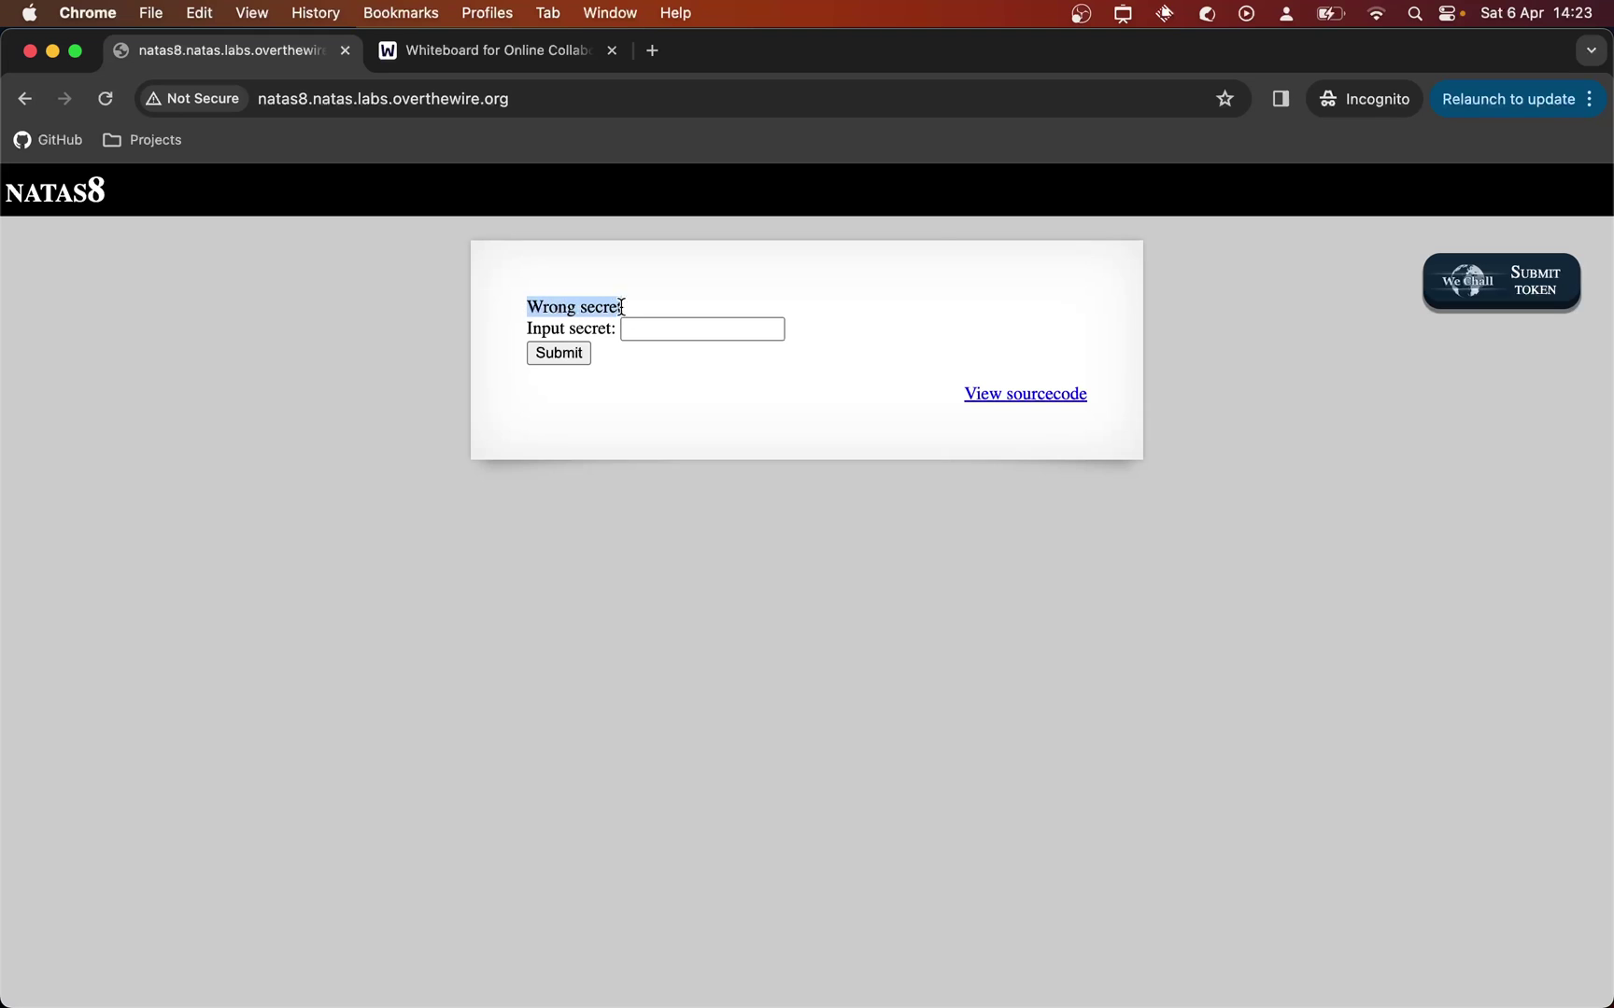
{"action": "left_click", "coordinate": [651, 430]}
Open the natas8 PHP source showing the encoded secret and bin2hex(strrev(base64_encode($secret)))
{"action": "left_click", "coordinate": [653, 333]}
{"action": "mouse_move", "coordinate": [1016, 400]}
{"action": "left_mouse_down"}
{"action": "mouse_move", "coordinate": [1027, 414]}
{"action": "mouse_move", "coordinate": [994, 403]}
{"action": "mouse_move", "coordinate": [1016, 399]}
{"action": "left_mouse_up"}
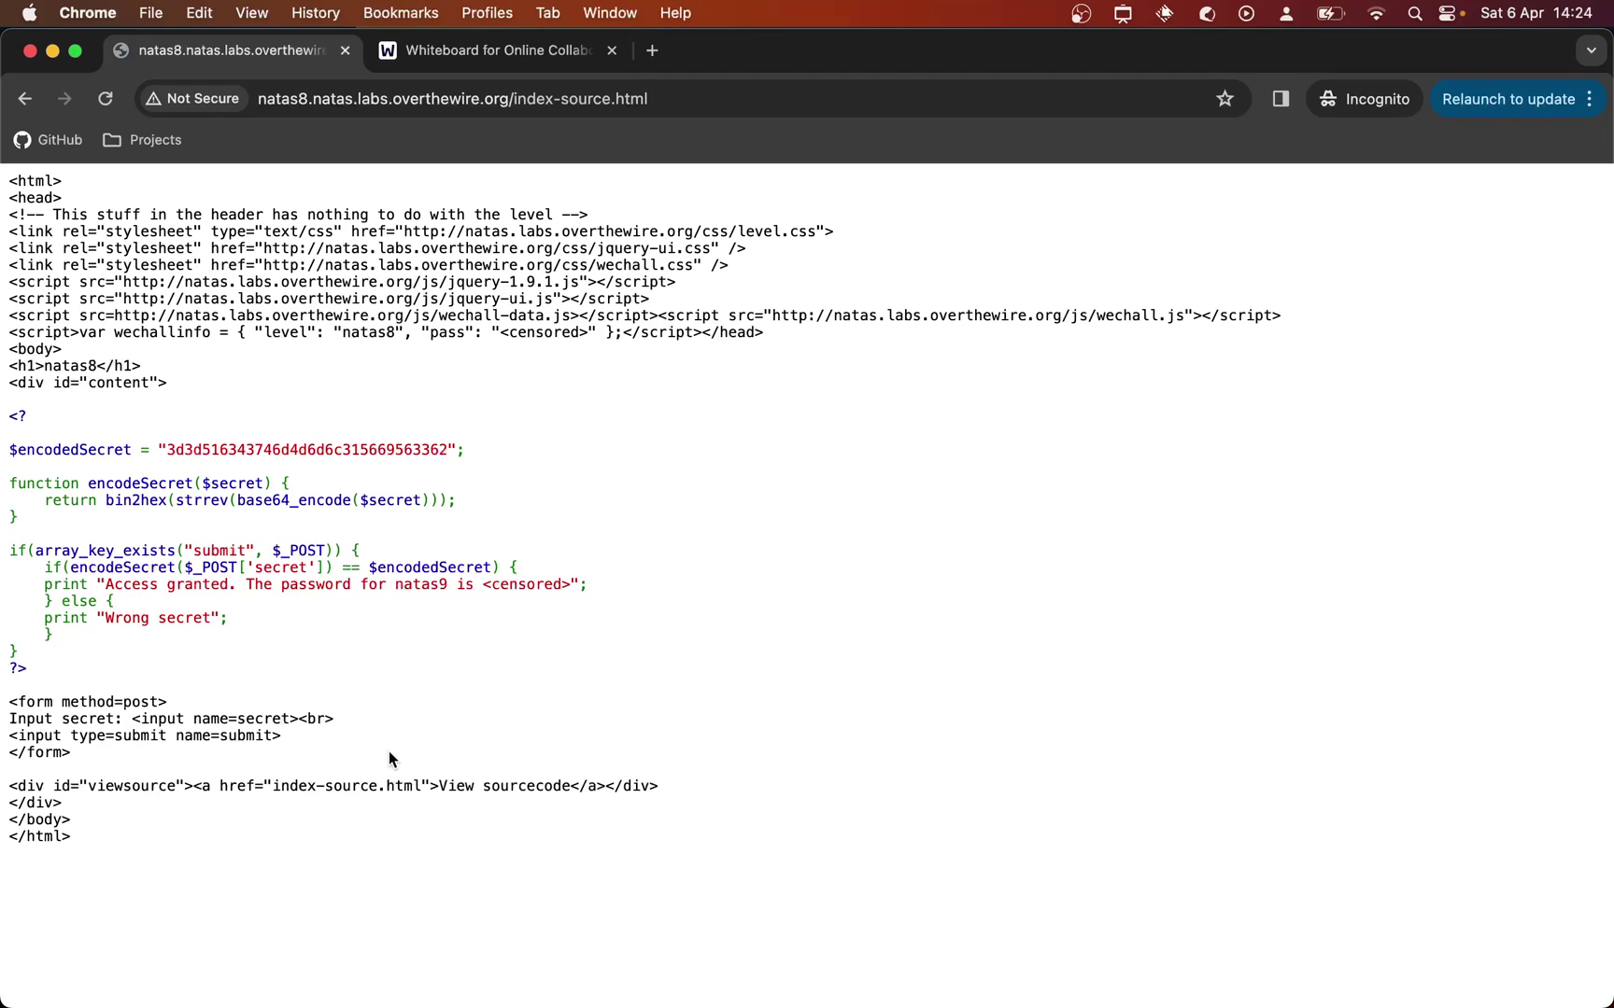
{"action": "left_click_drag", "start_coordinate": [9, 415], "coordinate": [75, 670]}
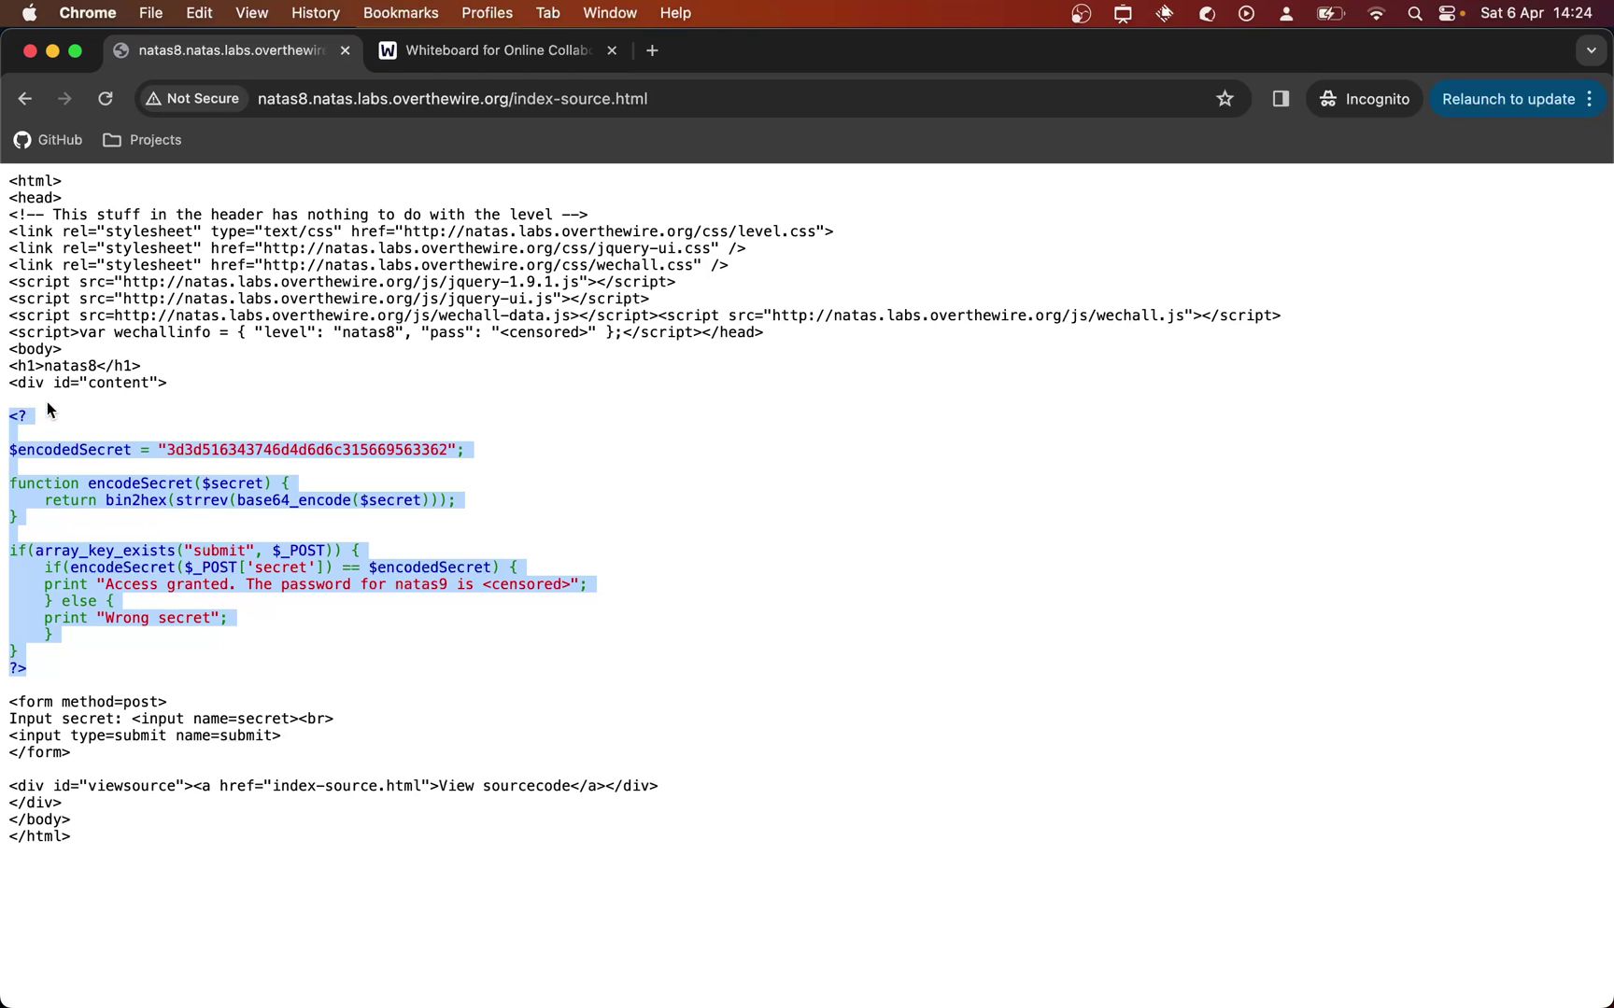
{"action": "left_click", "coordinate": [56, 468]}
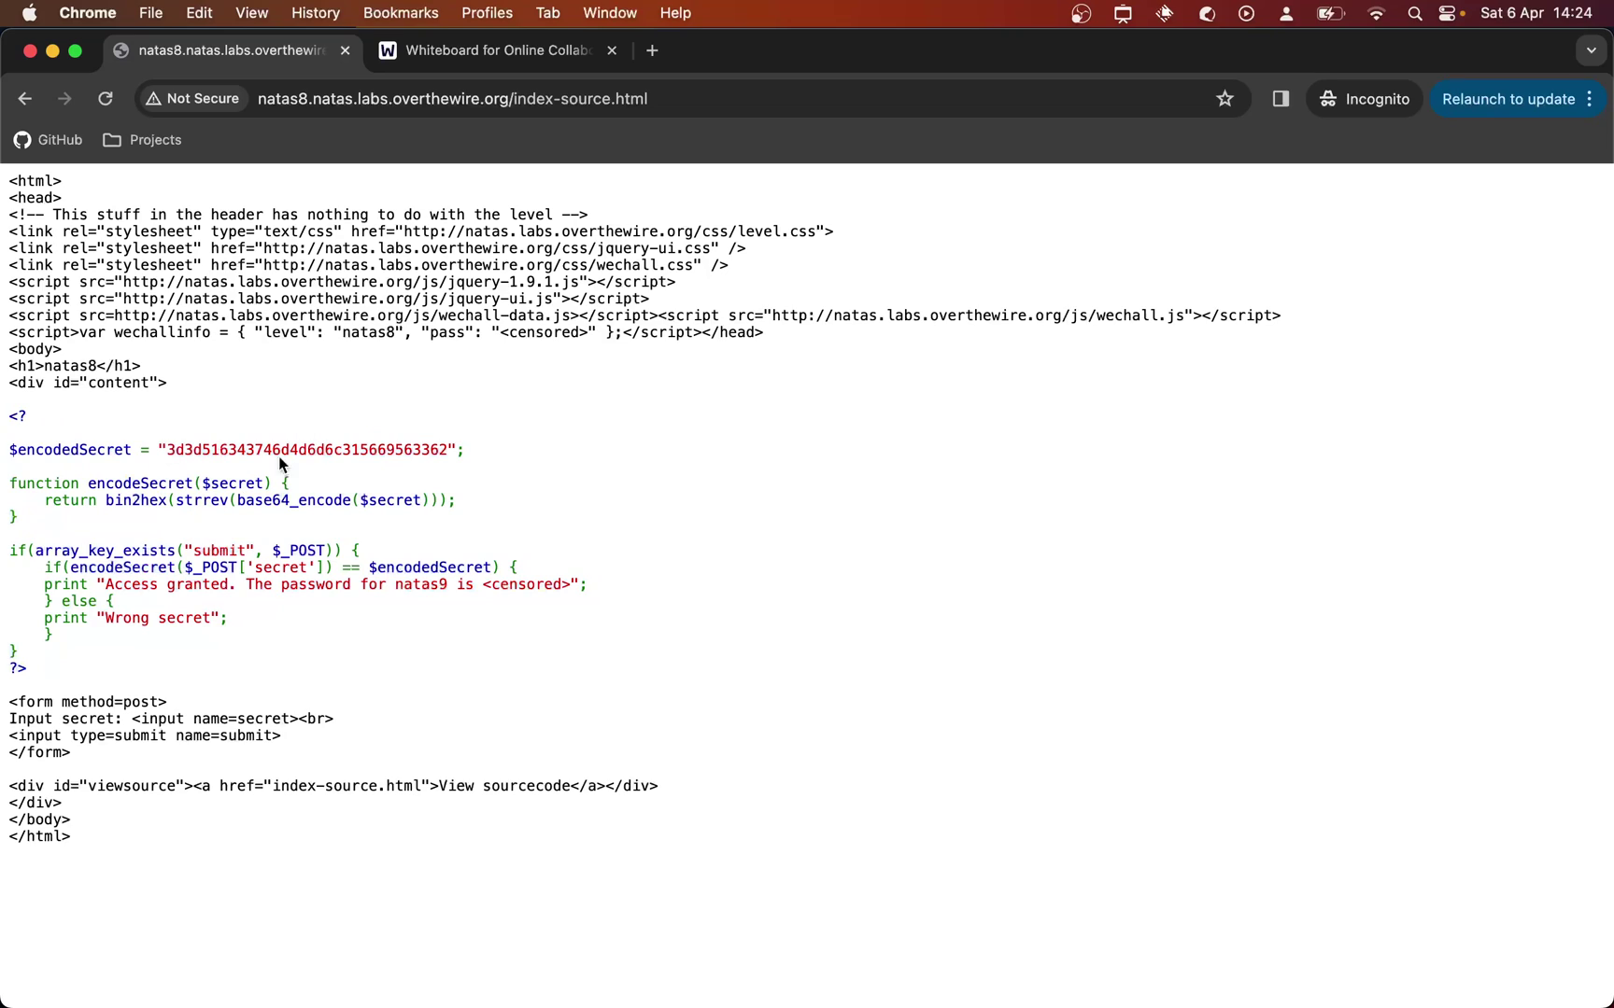
{"action": "left_click_drag", "start_coordinate": [9, 417], "coordinate": [74, 672]}
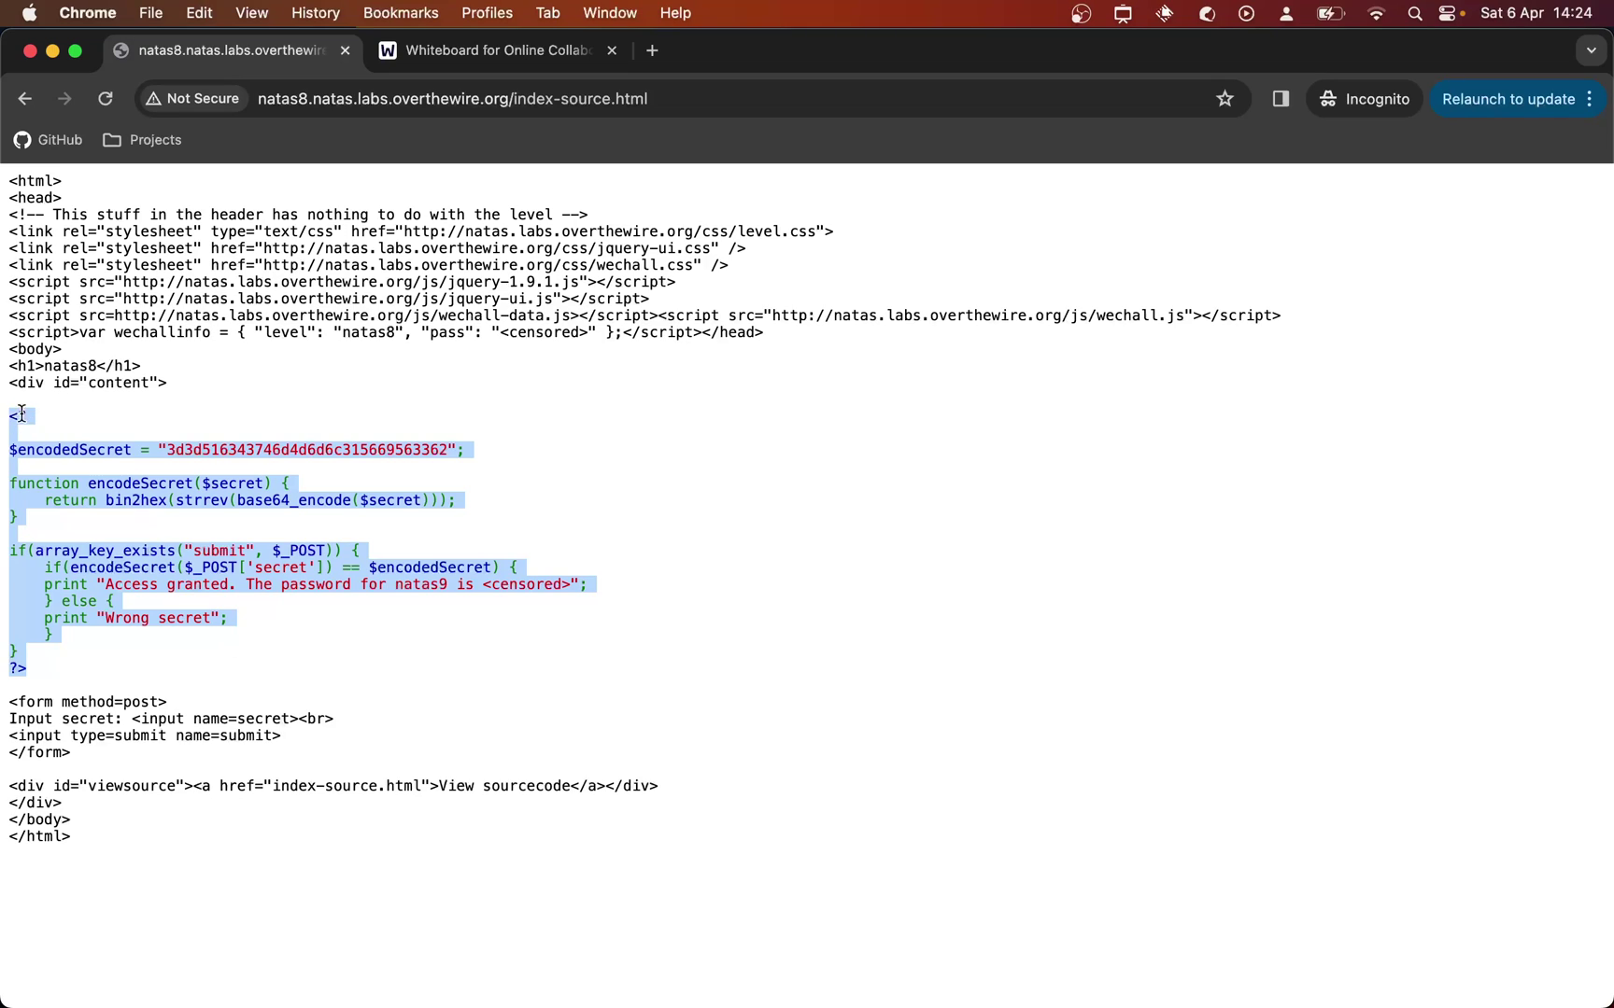
{"action": "left_click_drag", "start_coordinate": [19, 450], "coordinate": [9, 451]}
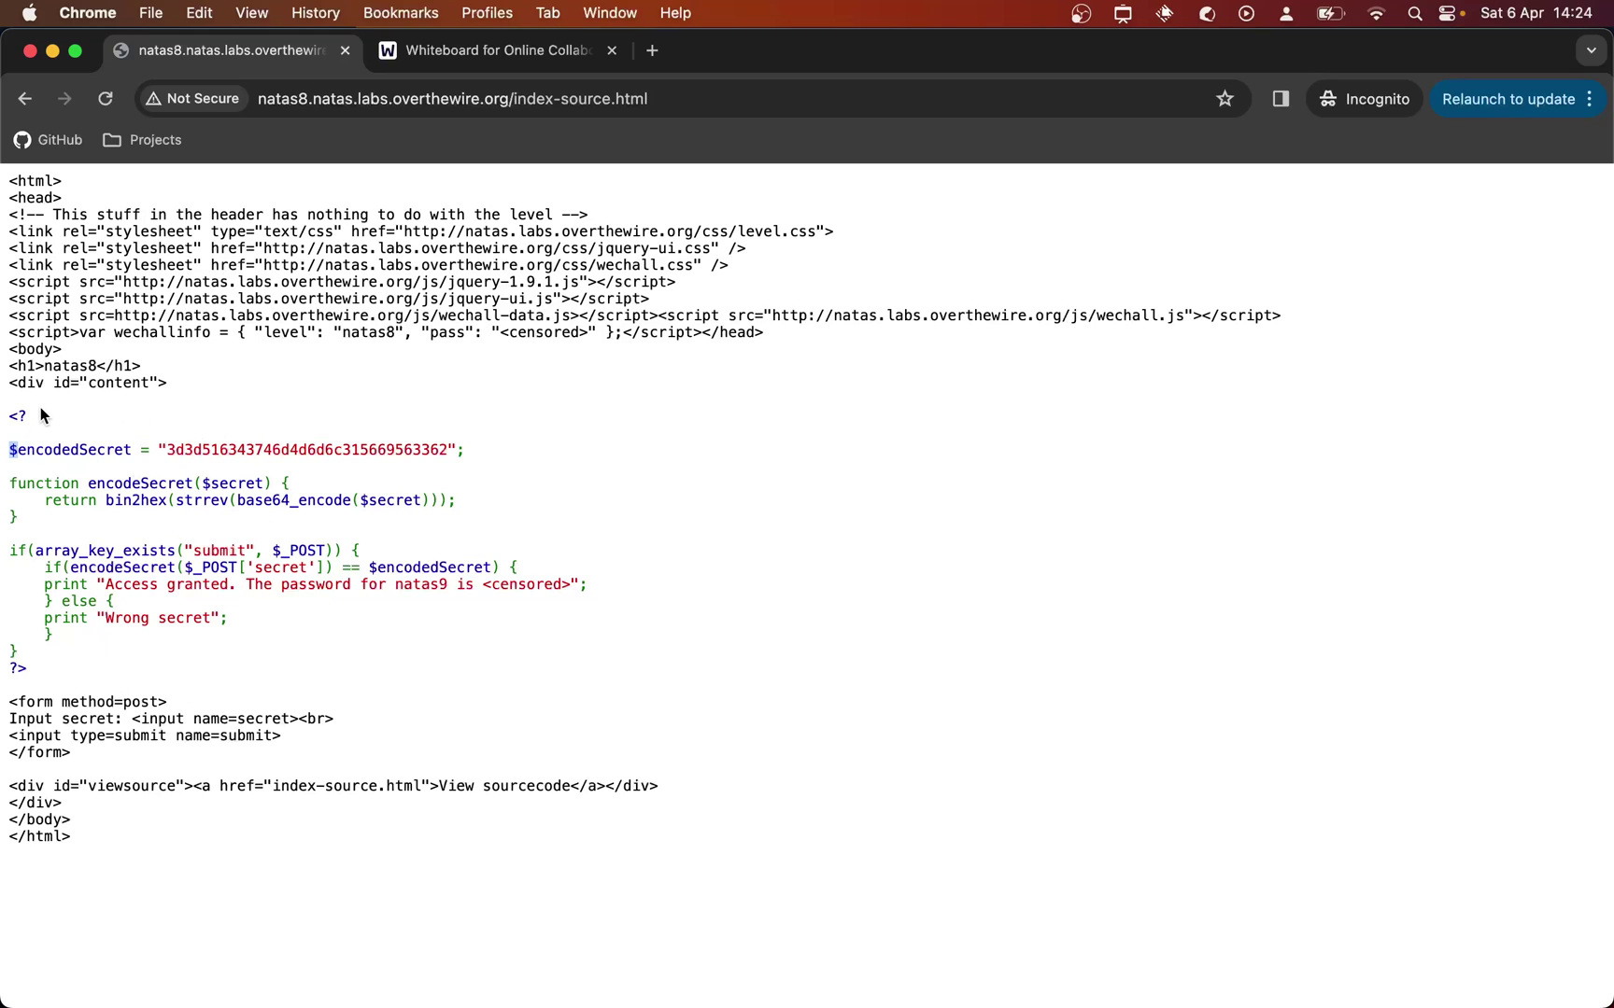
{"action": "left_click_drag", "start_coordinate": [8, 417], "coordinate": [59, 670]}
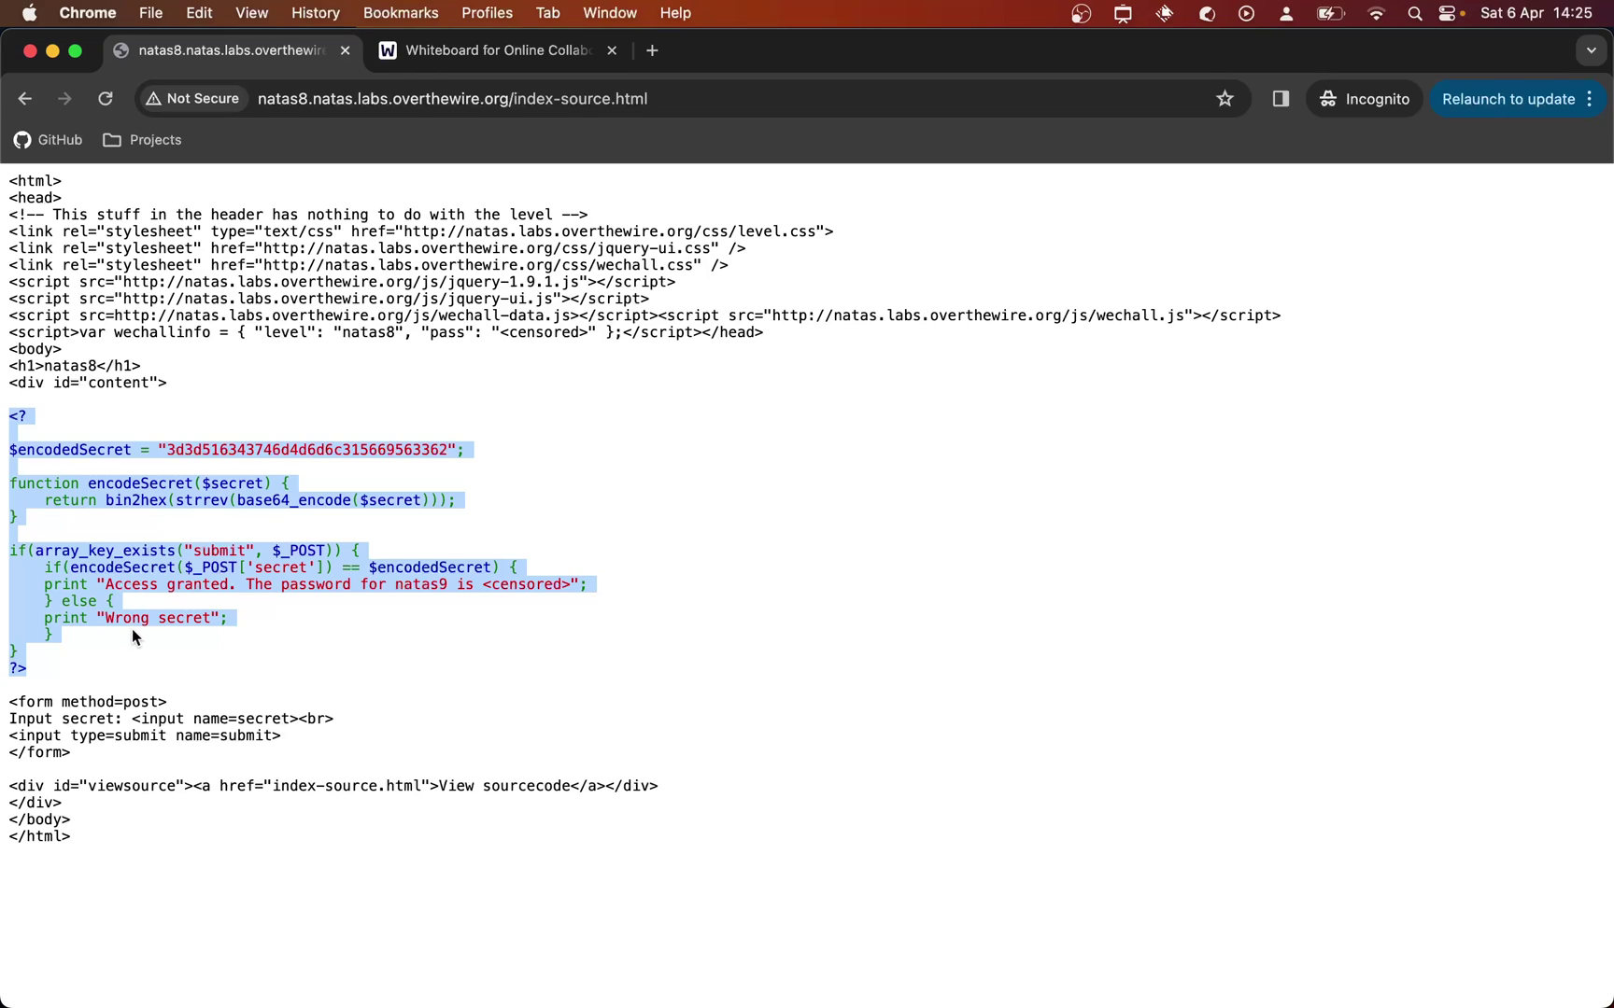
{"action": "left_click", "coordinate": [169, 654]}
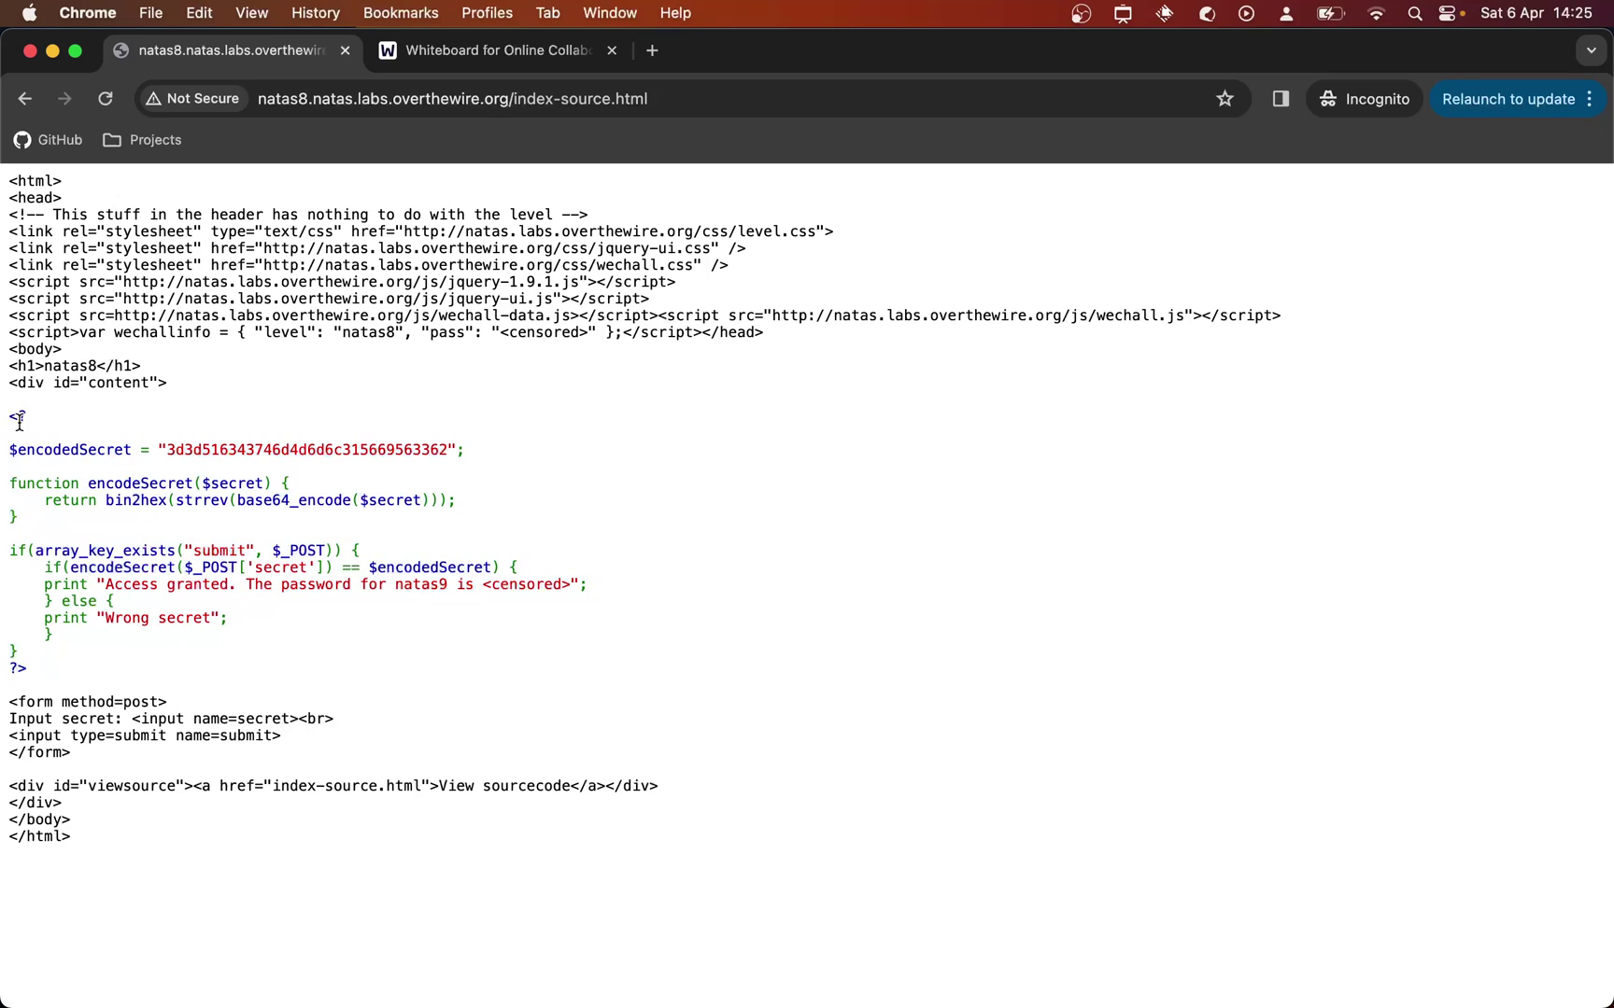
{"action": "left_click_drag", "start_coordinate": [6, 416], "coordinate": [75, 666]}
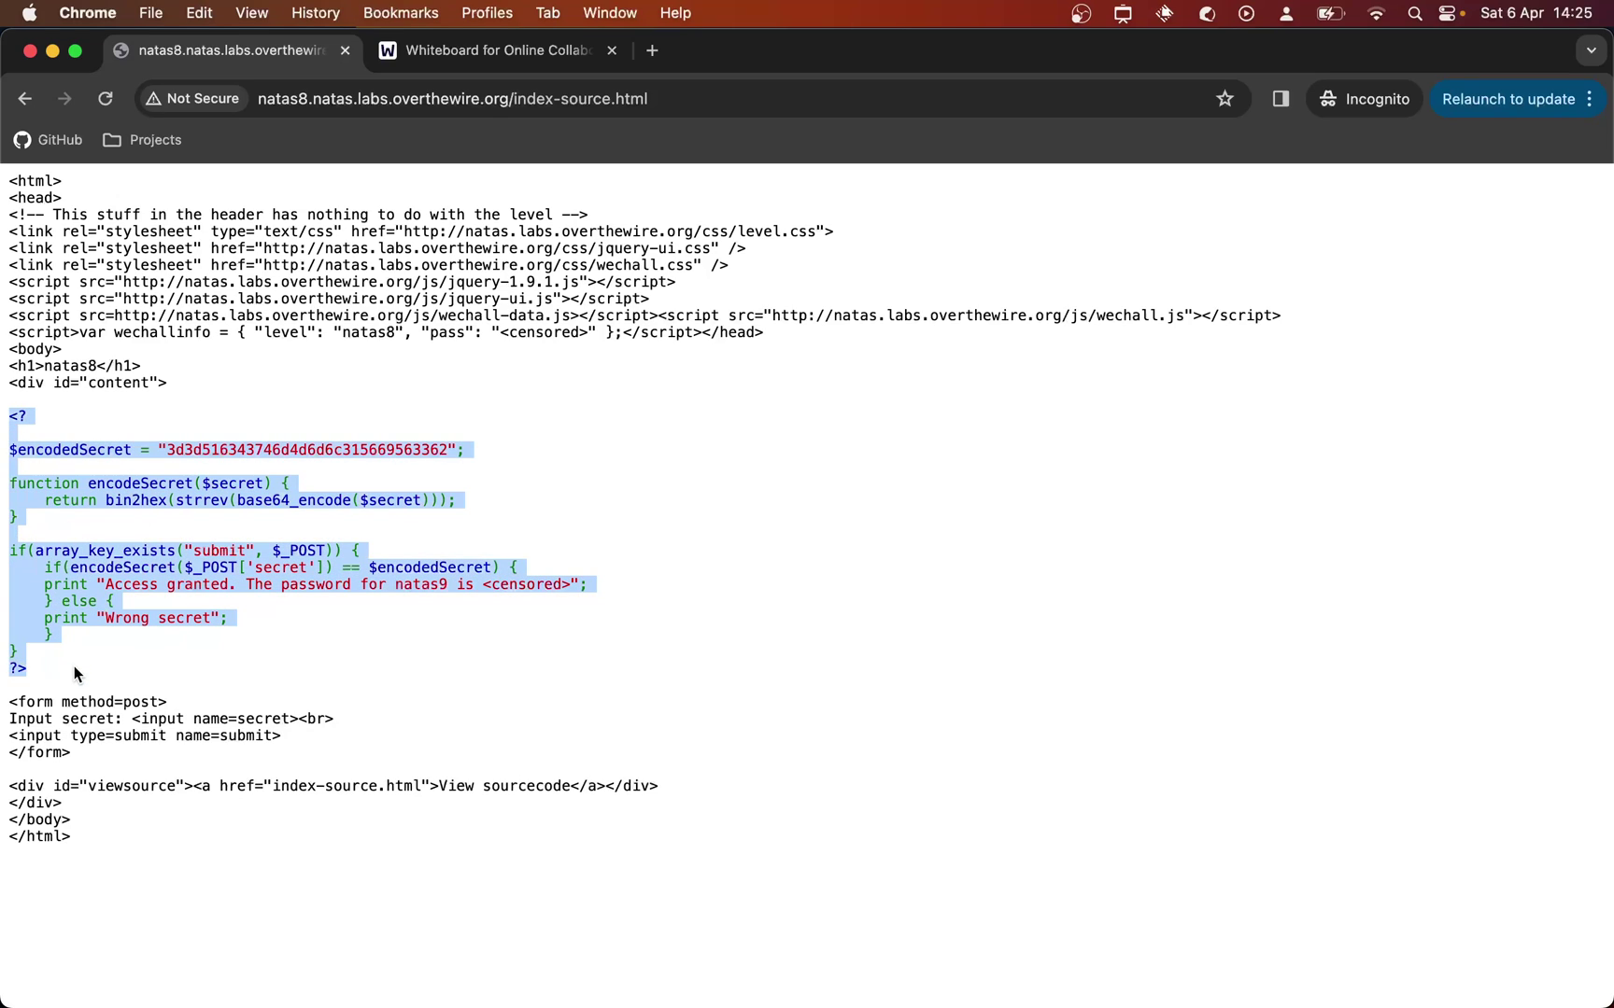
{"action": "left_click", "coordinate": [116, 669]}
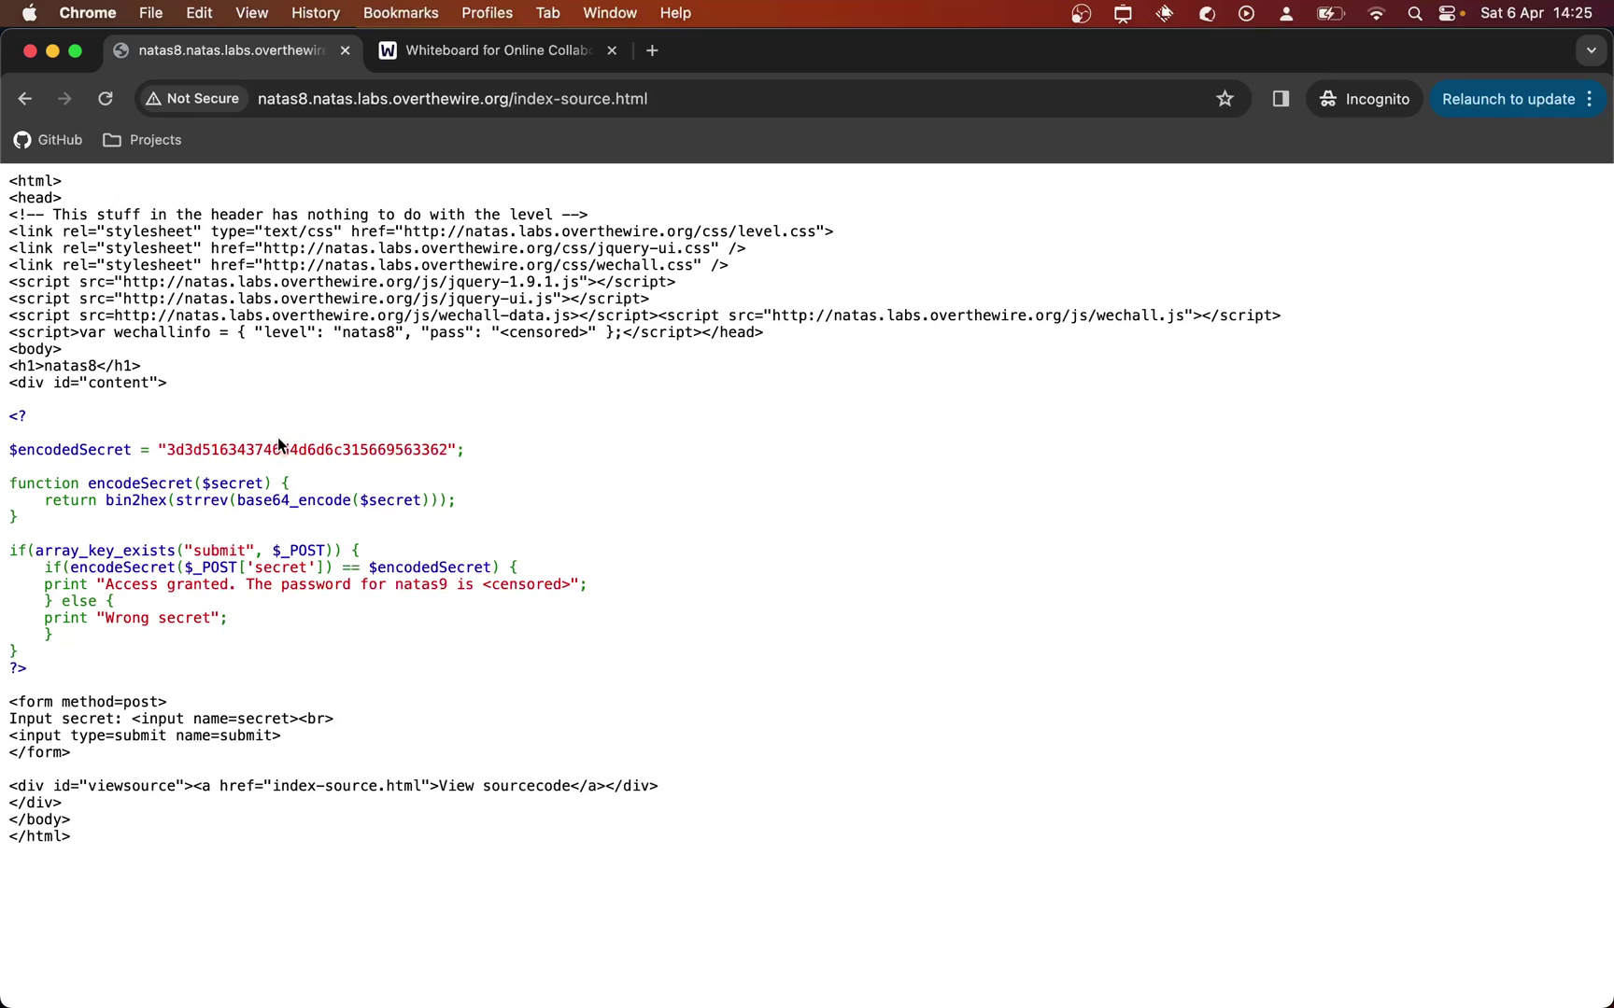
{"action": "left_click_drag", "start_coordinate": [8, 416], "coordinate": [19, 665]}
{"action": "left_click", "coordinate": [104, 651]}
{"action": "key", "text": "alt+super+a"}
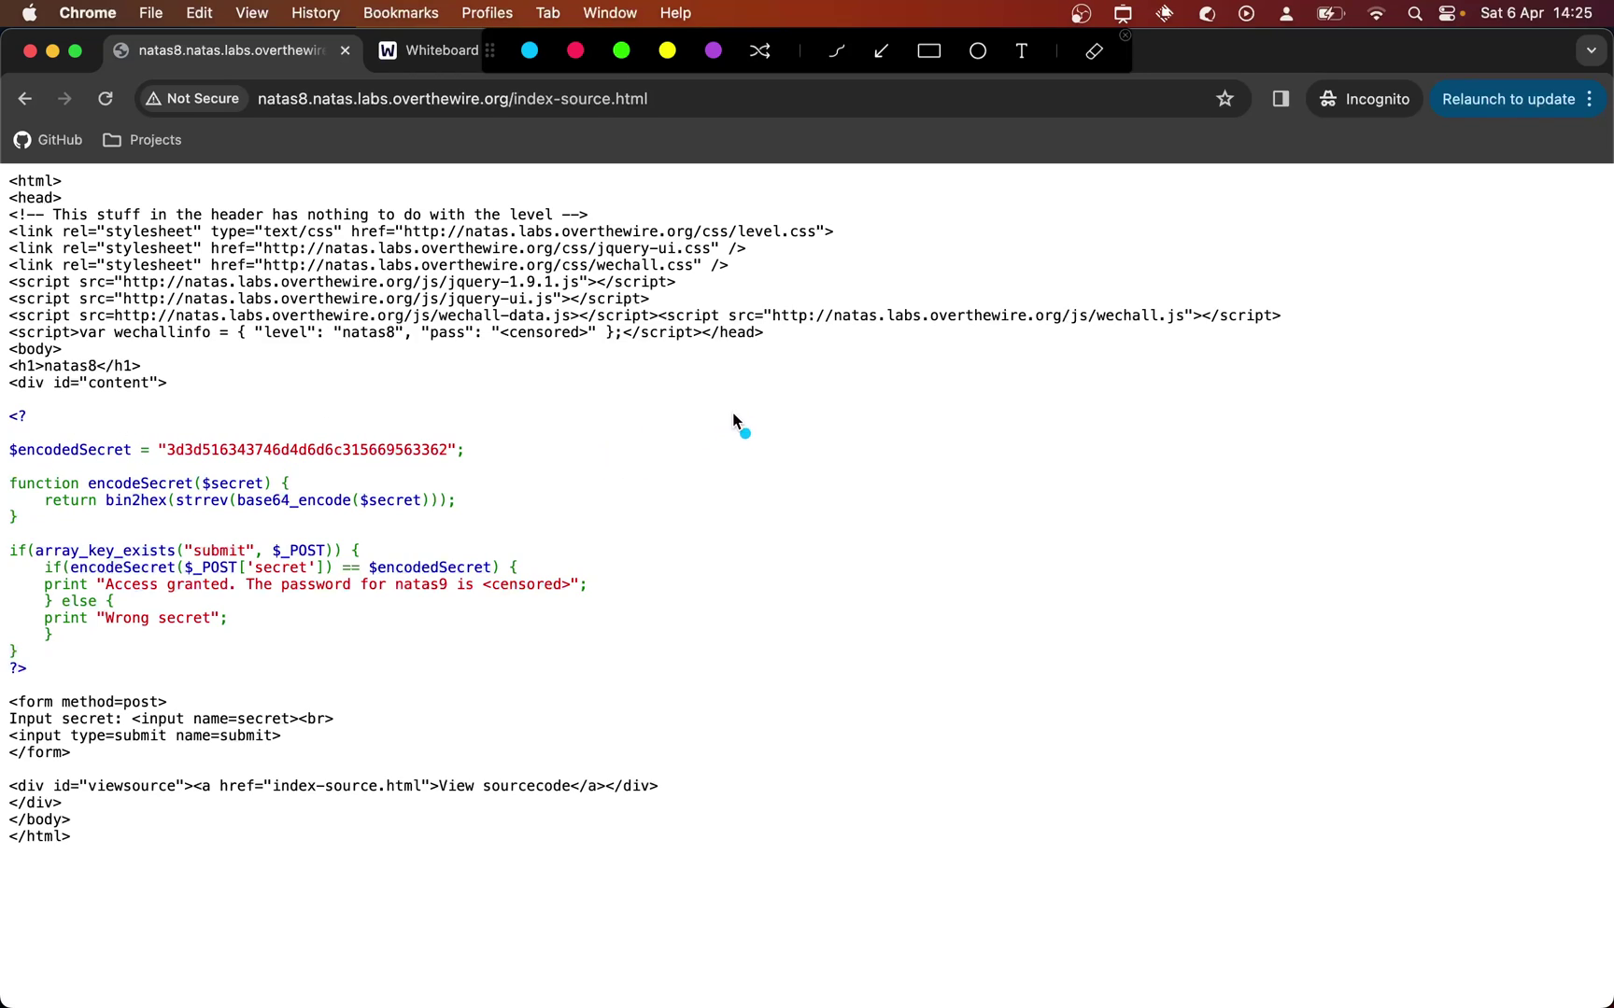
{"action": "left_click_drag", "start_coordinate": [726, 532], "coordinate": [708, 620]}
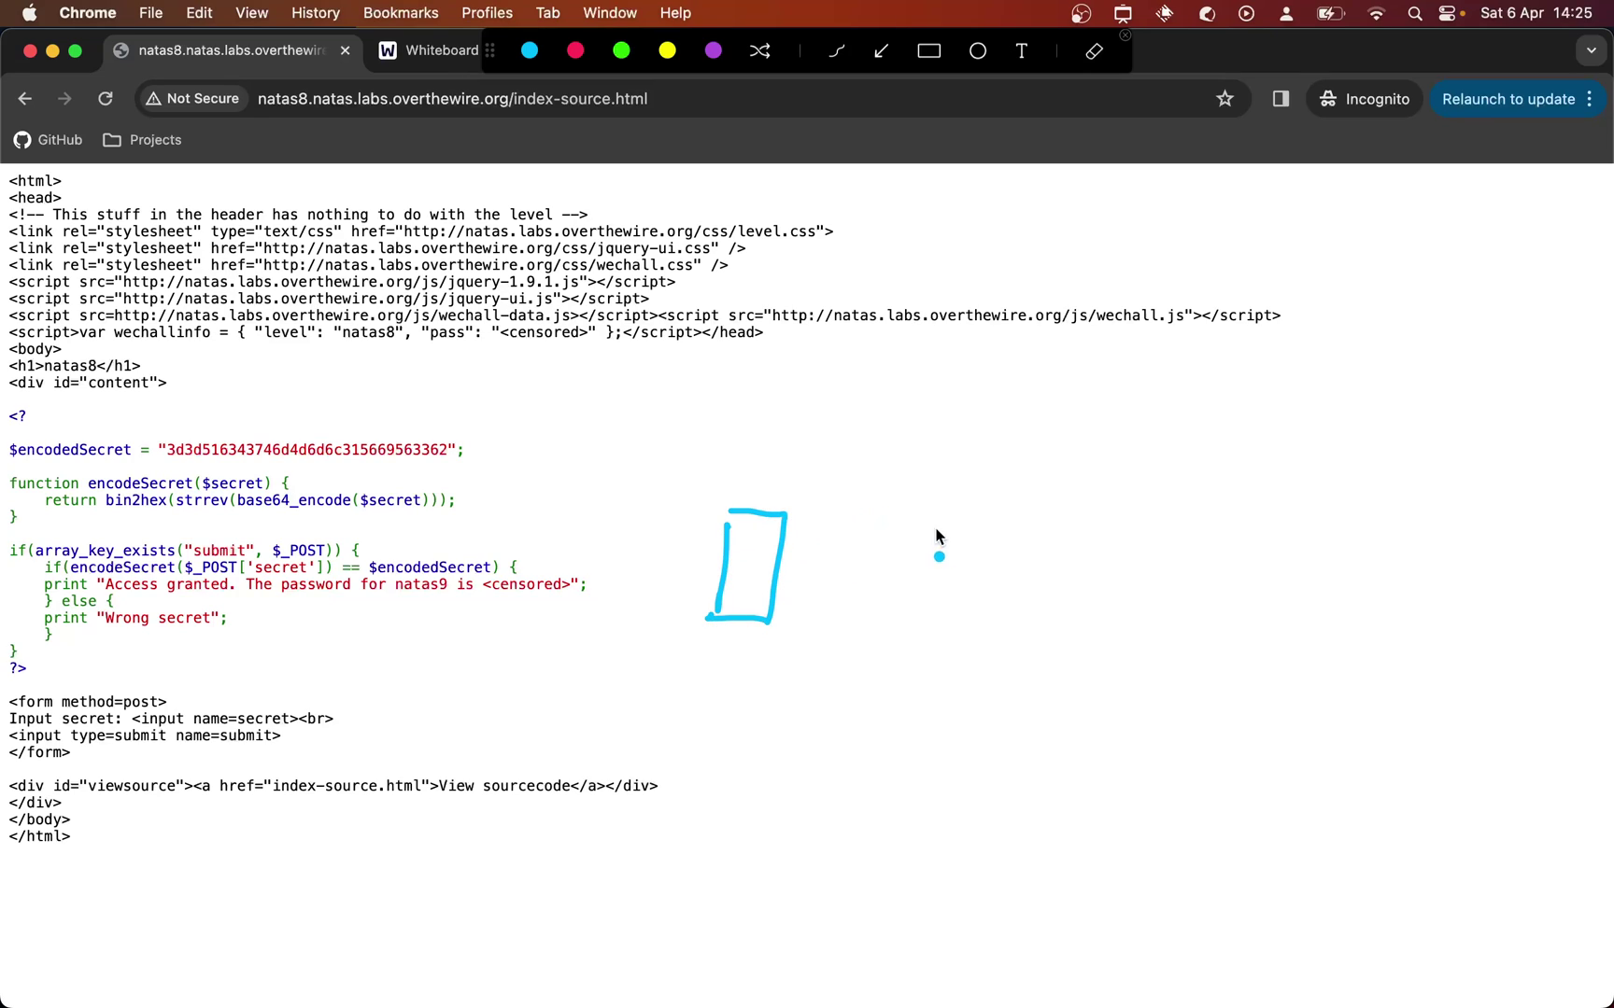
{"action": "mouse_move", "coordinate": [1108, 502]}
{"action": "left_mouse_down"}
{"action": "mouse_move", "coordinate": [1162, 506]}
{"action": "mouse_move", "coordinate": [1142, 626]}
{"action": "mouse_move", "coordinate": [1076, 621]}
{"action": "left_mouse_up"}
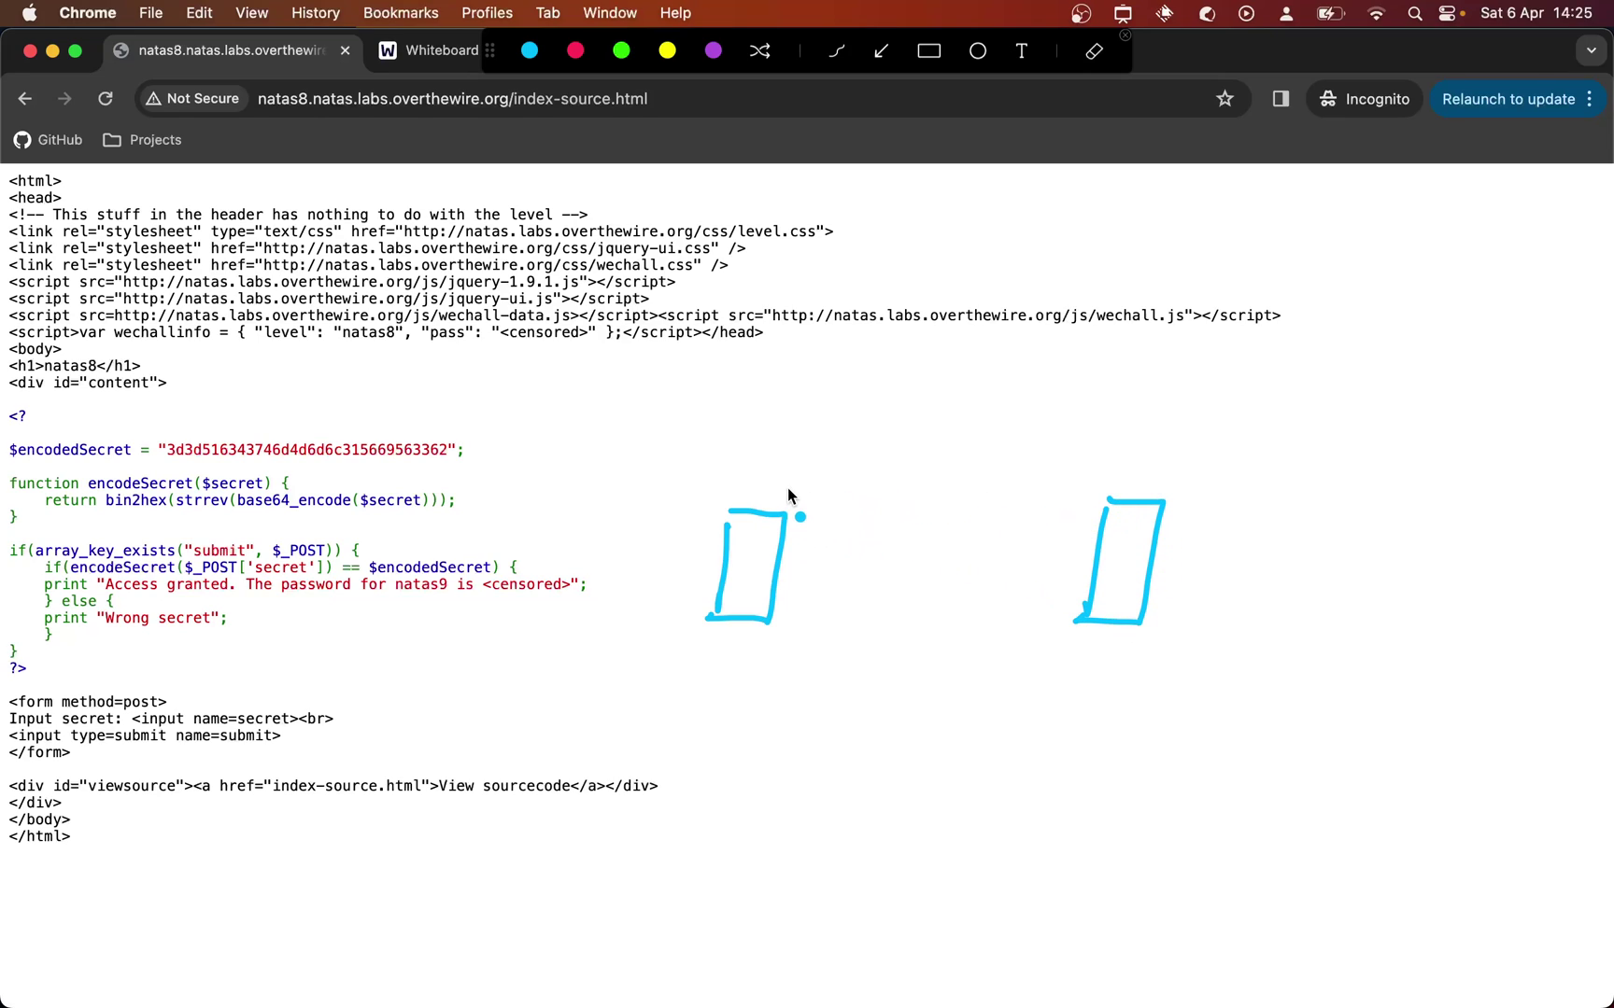
{"action": "mouse_move", "coordinate": [799, 511]}
{"action": "left_mouse_down"}
{"action": "mouse_move", "coordinate": [896, 470]}
{"action": "mouse_move", "coordinate": [1035, 505]}
{"action": "mouse_move", "coordinate": [1067, 533]}
{"action": "left_mouse_up"}
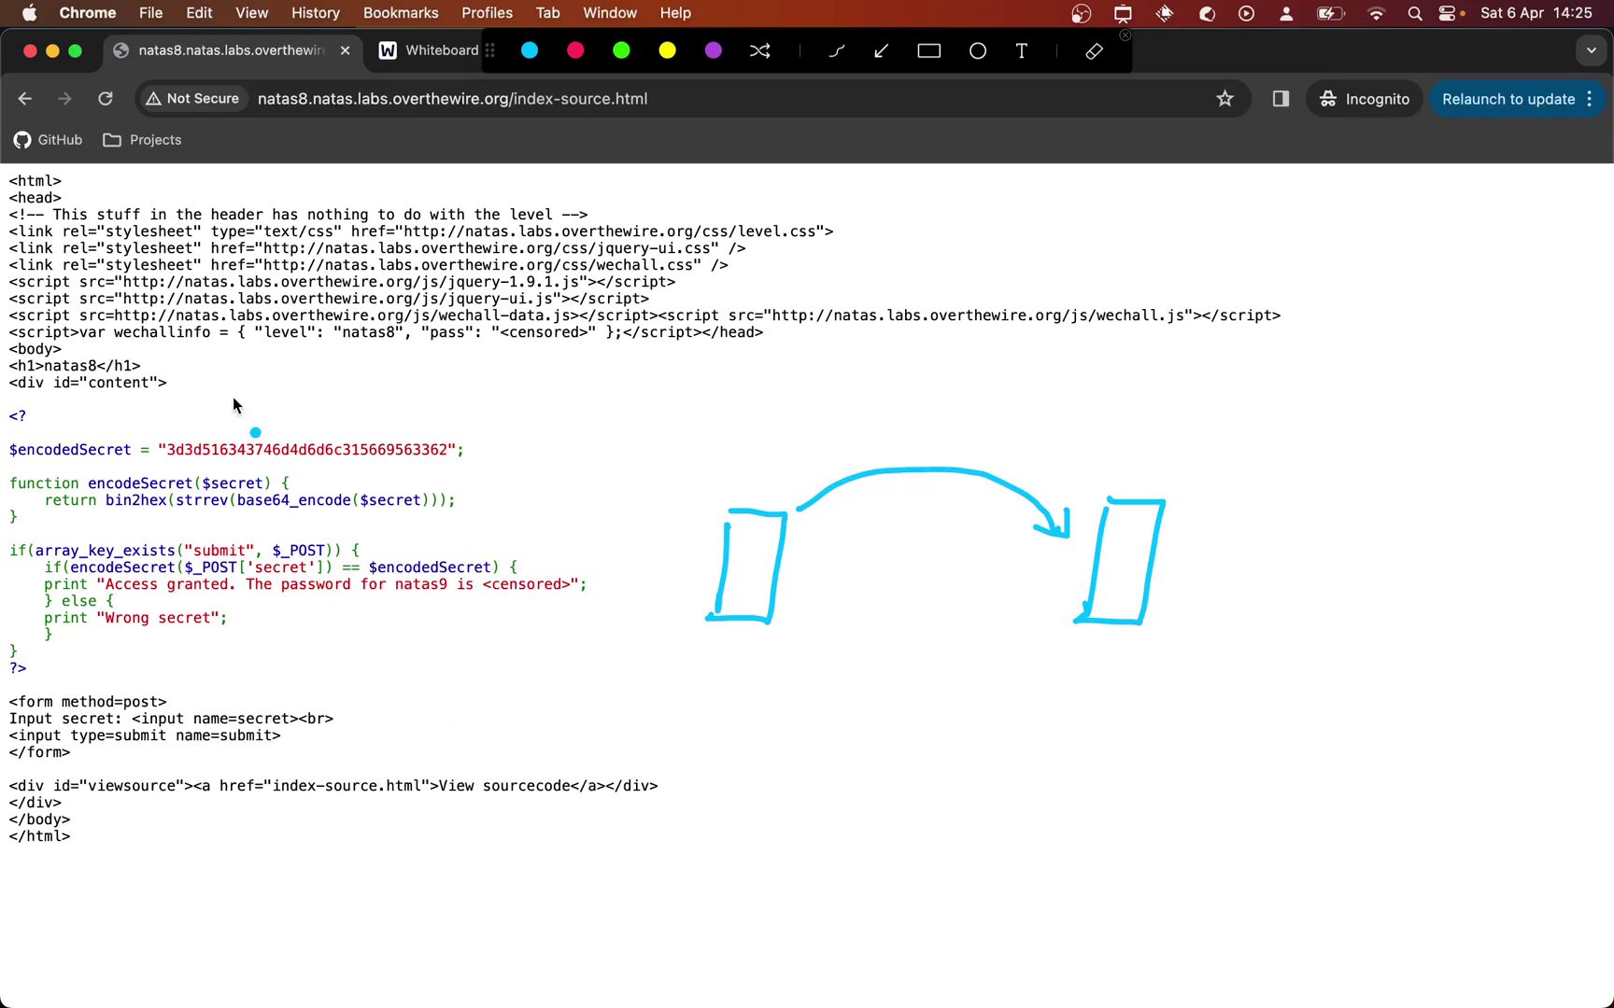
{"action": "mouse_move", "coordinate": [69, 392]}
{"action": "left_mouse_down"}
{"action": "mouse_move", "coordinate": [252, 398]}
{"action": "mouse_move", "coordinate": [585, 456]}
{"action": "mouse_move", "coordinate": [450, 686]}
{"action": "mouse_move", "coordinate": [142, 695]}
{"action": "left_mouse_up"}
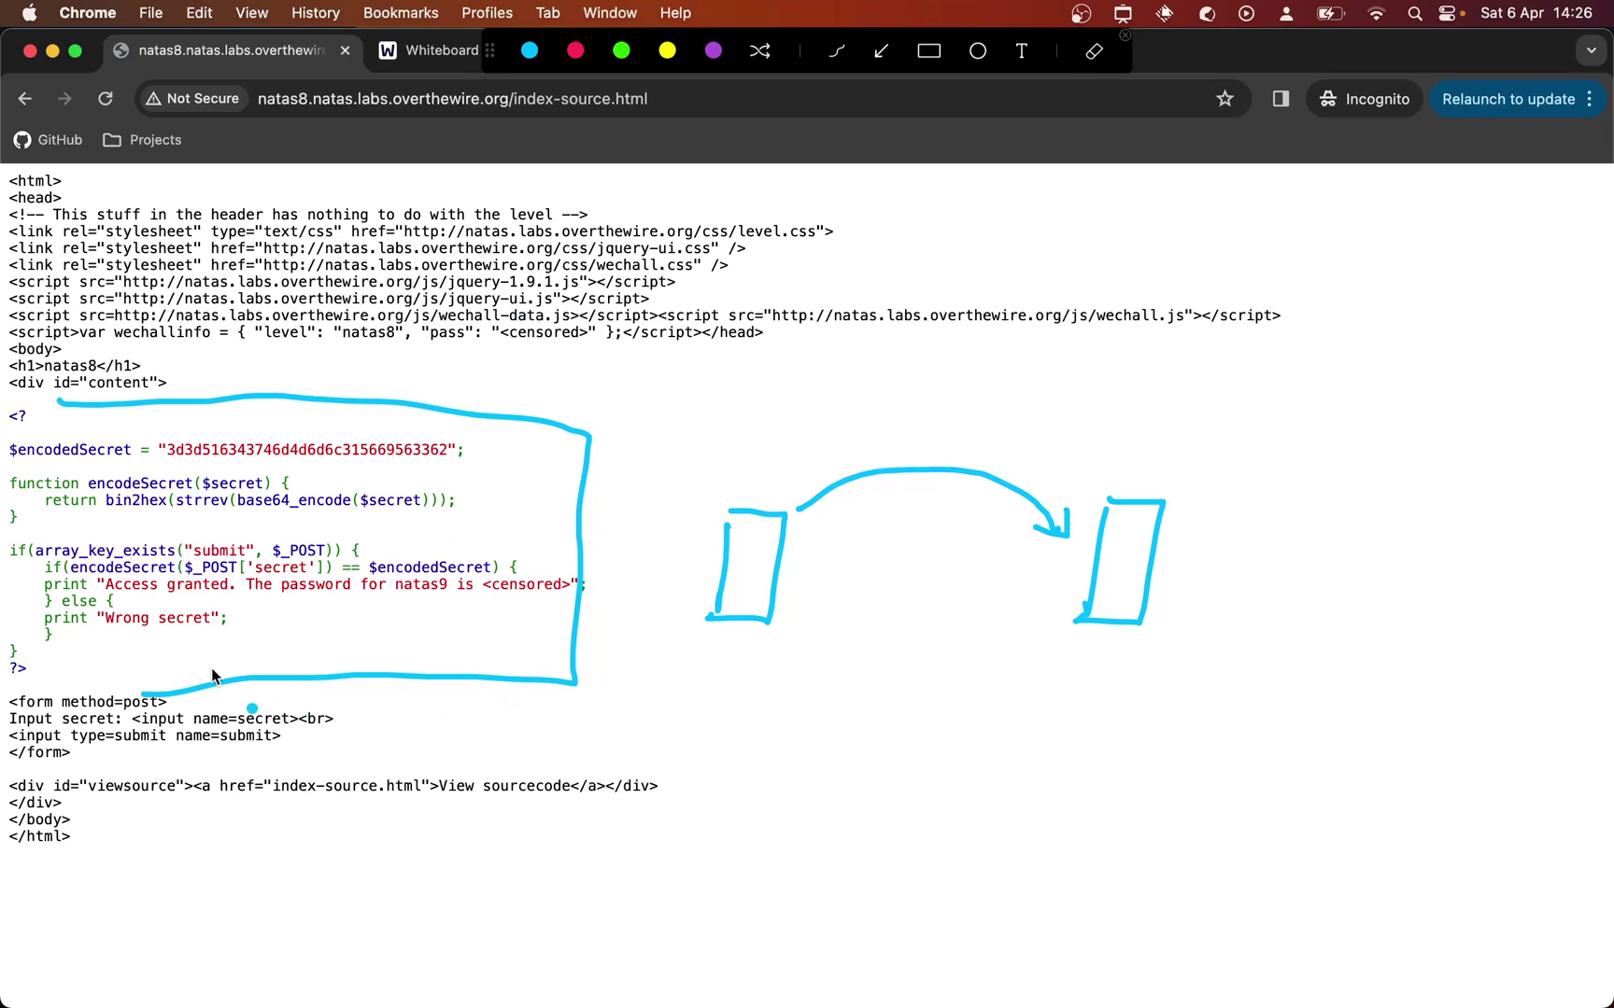
{"action": "mouse_move", "coordinate": [1060, 602]}
{"action": "left_mouse_down"}
{"action": "mouse_move", "coordinate": [986, 673]}
{"action": "mouse_move", "coordinate": [811, 616]}
{"action": "mouse_move", "coordinate": [819, 644]}
{"action": "left_mouse_up"}
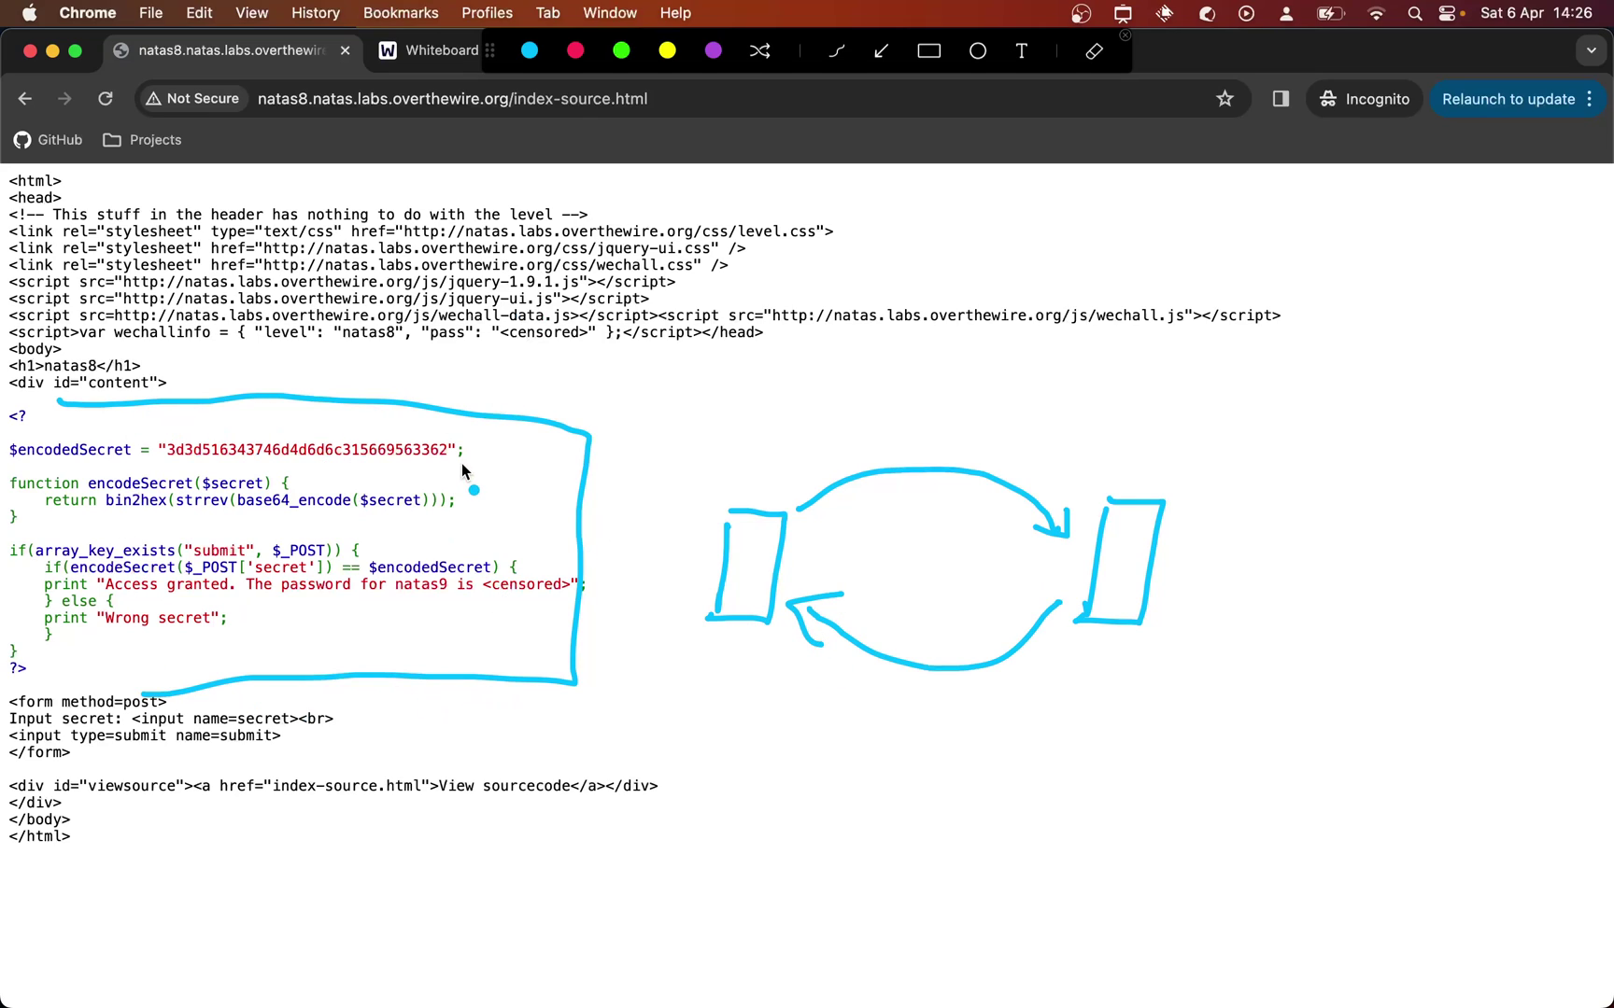
{"action": "key", "text": "Escape"}
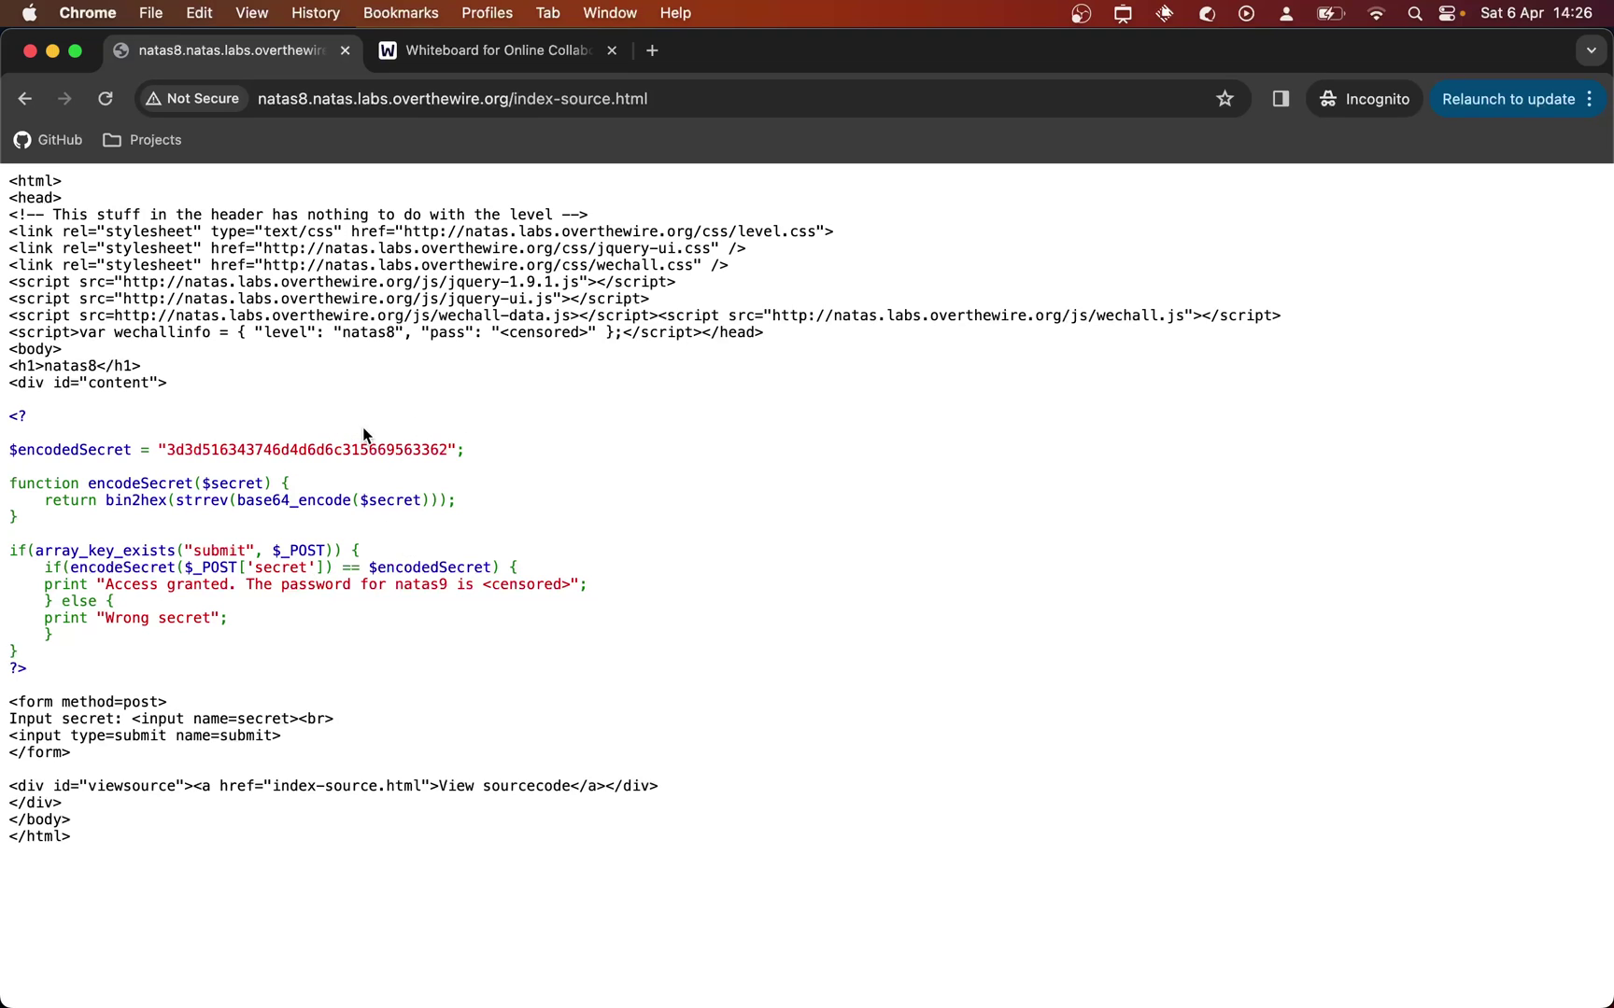
Return to the natas8 form, inspect its raw HTML in a new tab, close it, and reopen the PHP source
{"action": "left_click", "coordinate": [25, 99]}
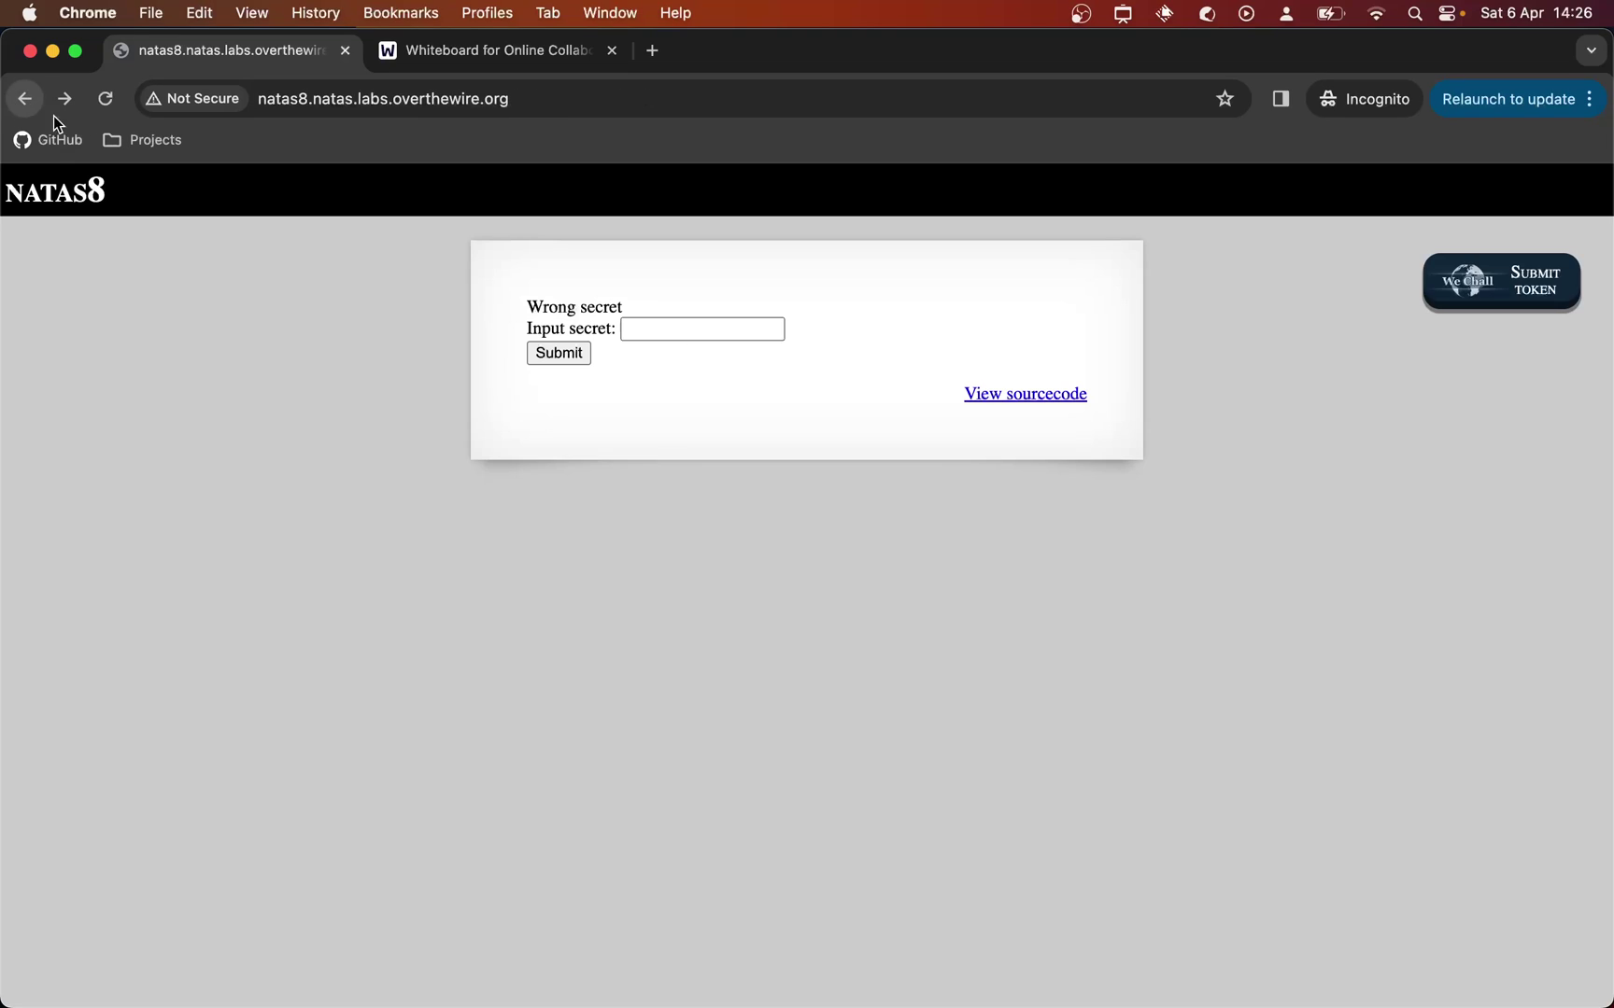
{"action": "right_click", "coordinate": [645, 558]}
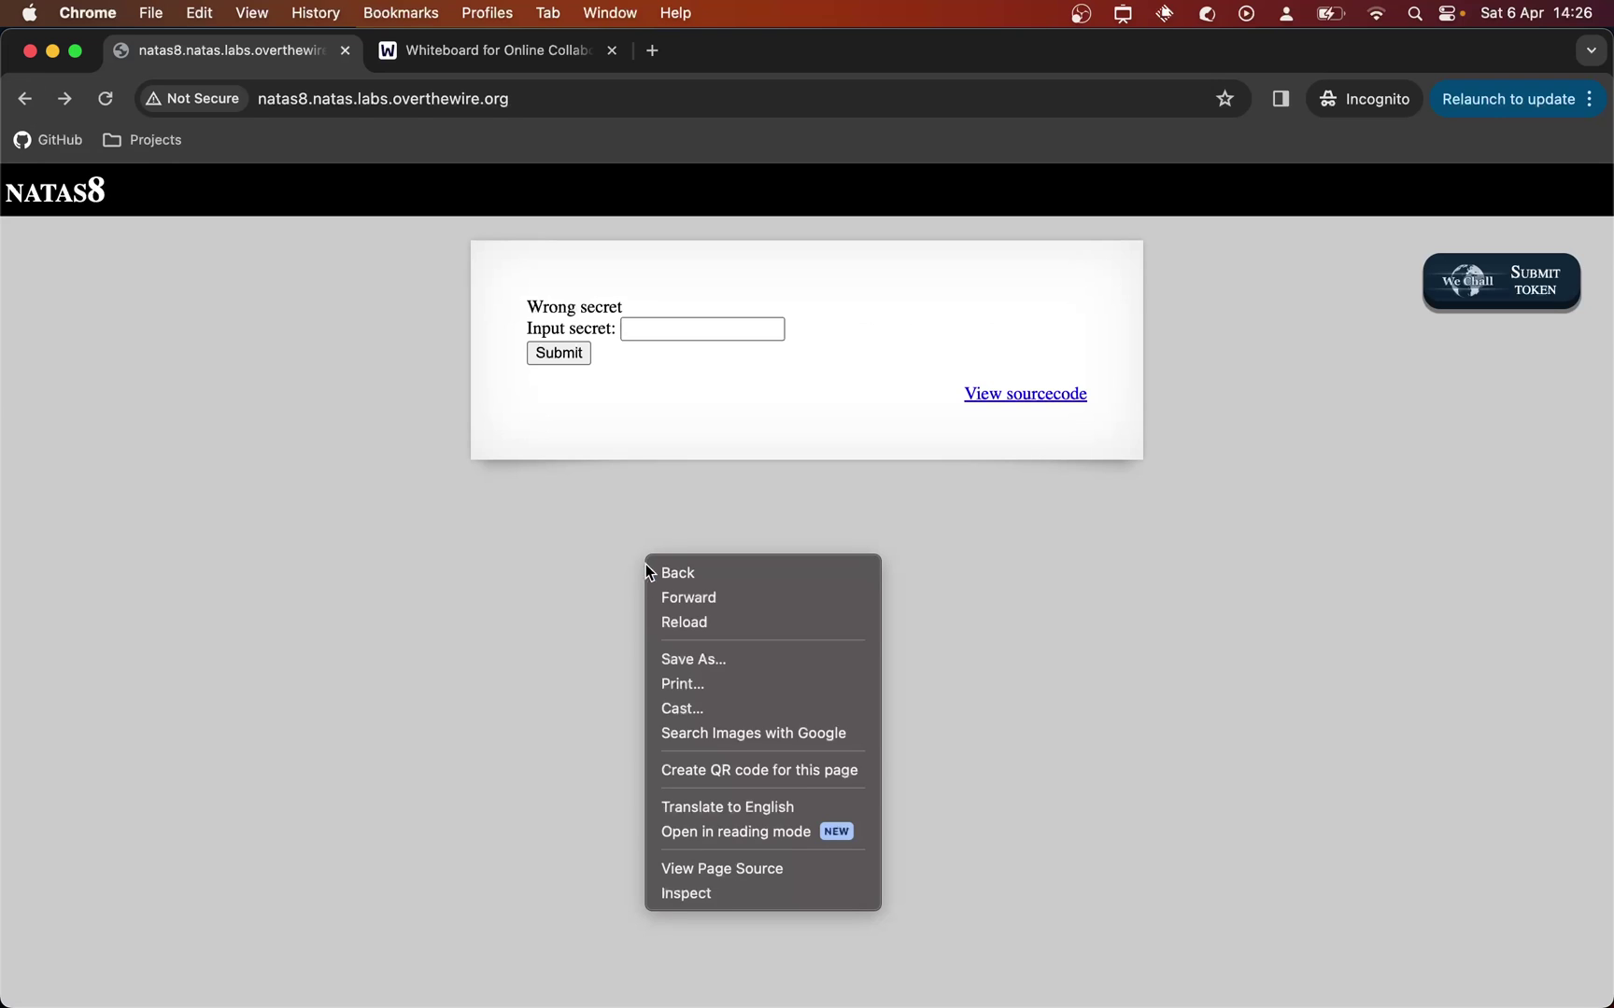
{"action": "left_click", "coordinate": [709, 869]}
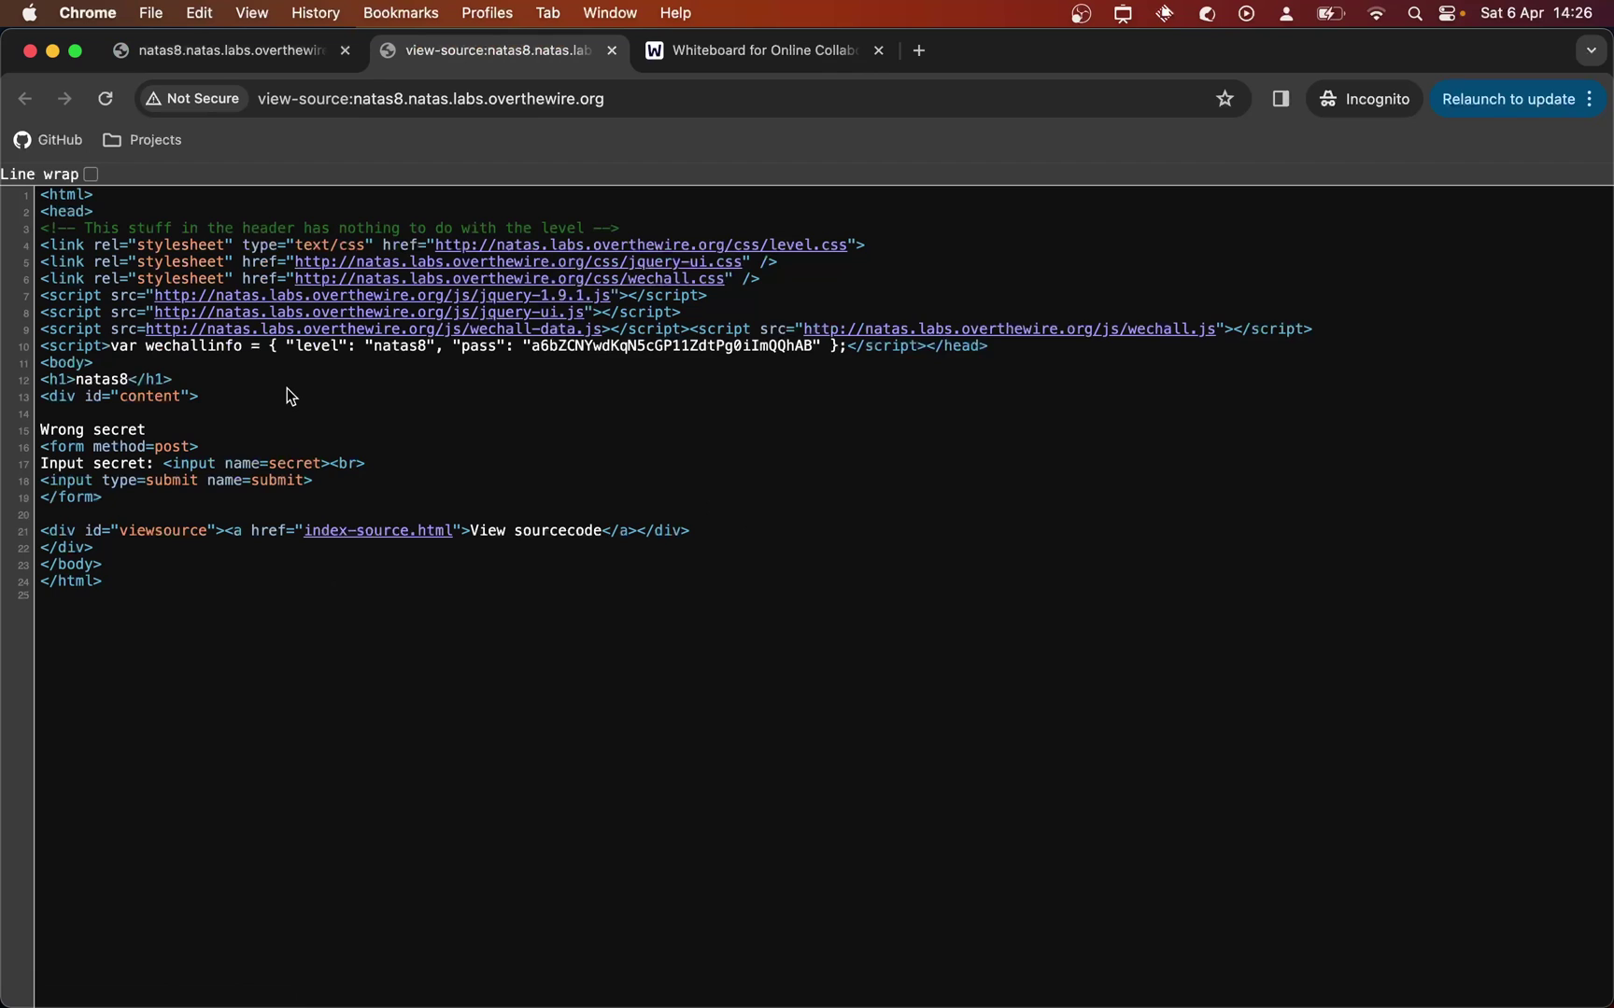
{"action": "left_click", "coordinate": [613, 50]}
{"action": "left_click", "coordinate": [995, 394]}
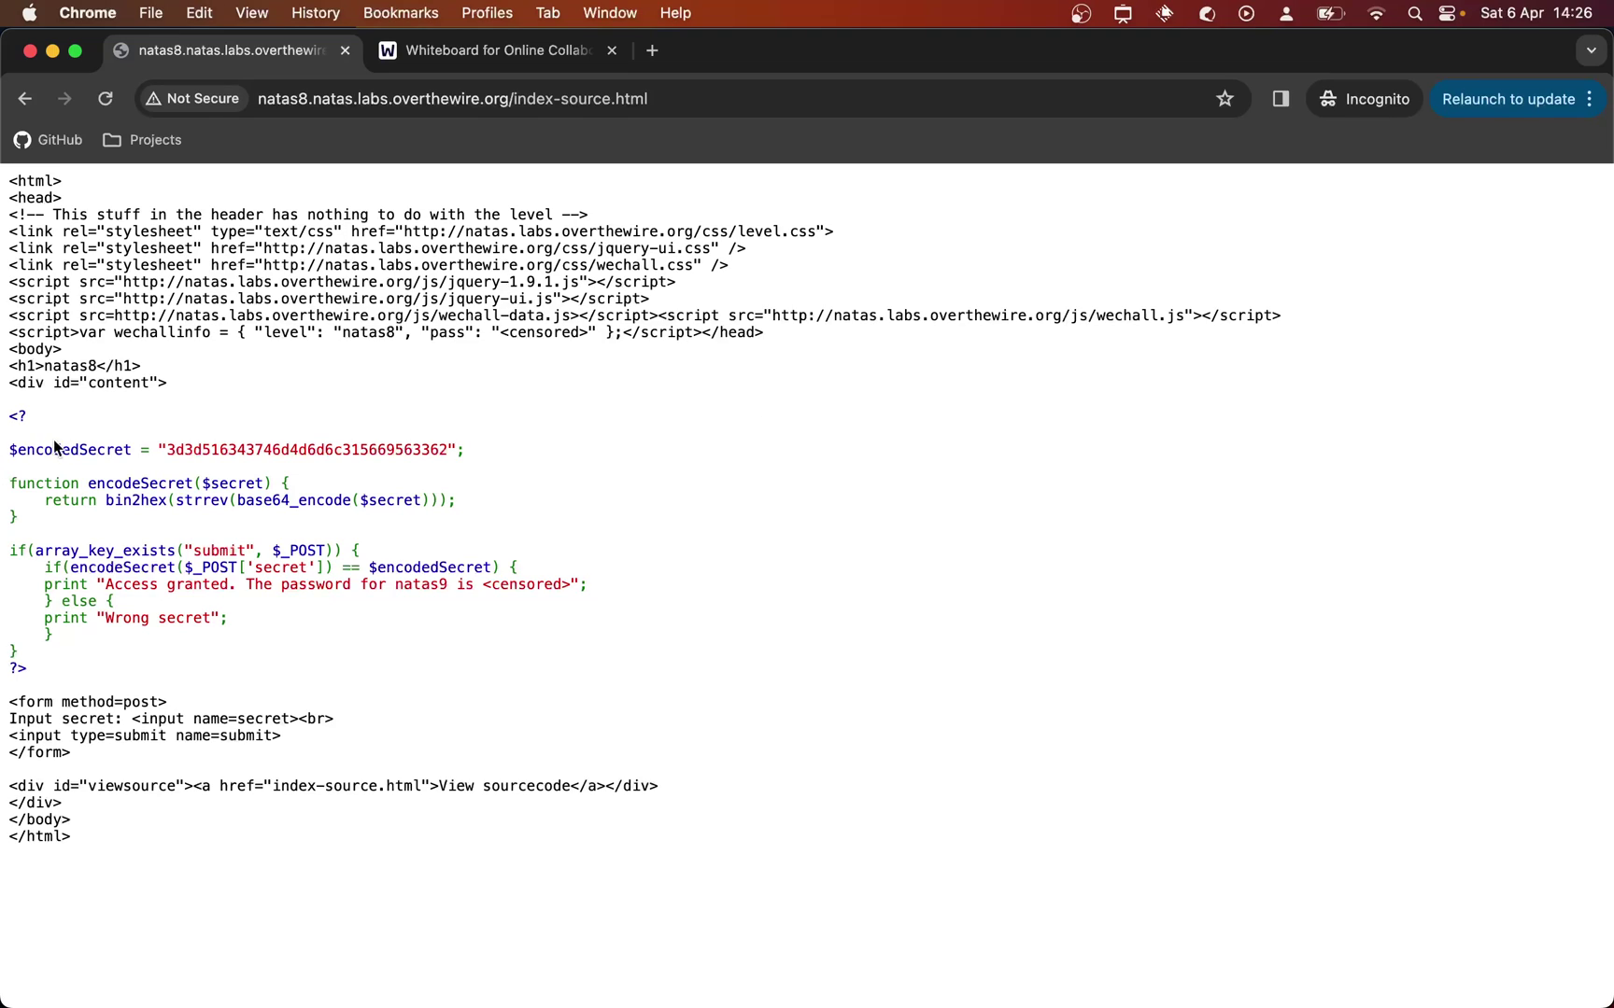
{"action": "left_click_drag", "start_coordinate": [11, 450], "coordinate": [471, 457]}
{"action": "left_click", "coordinate": [246, 472]}
{"action": "left_click_drag", "start_coordinate": [9, 483], "coordinate": [65, 519]}
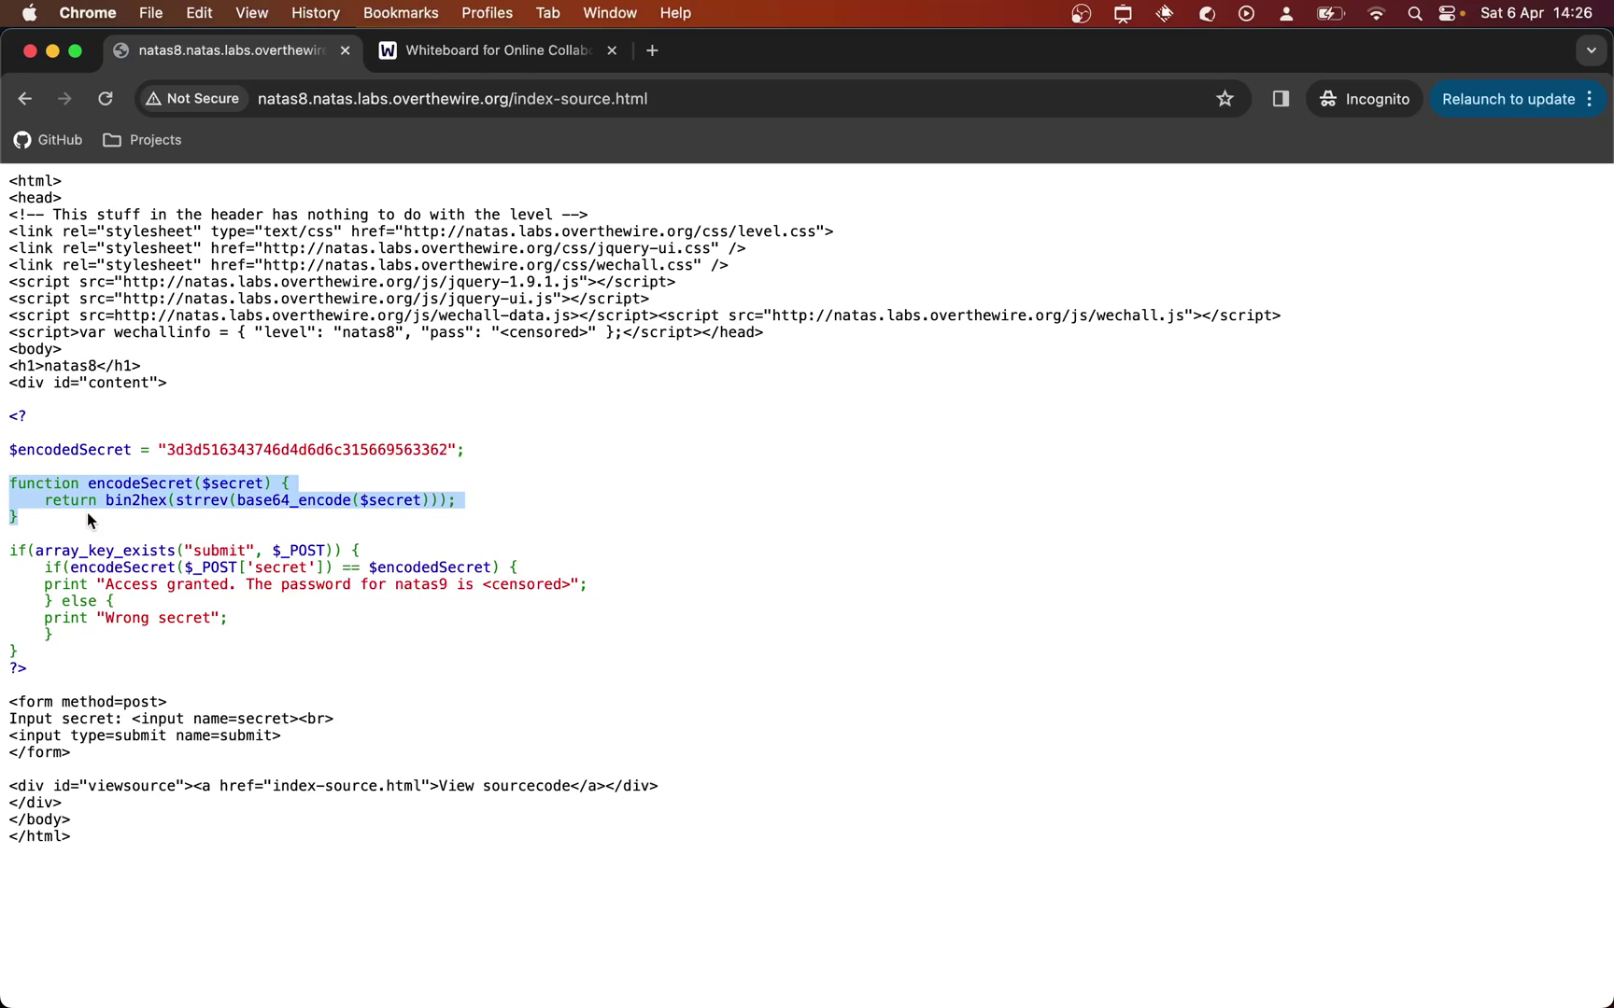
{"action": "left_click", "coordinate": [217, 483]}
{"action": "mouse_move", "coordinate": [202, 483]}
{"action": "left_mouse_down"}
{"action": "mouse_move", "coordinate": [266, 484]}
{"action": "mouse_move", "coordinate": [209, 485]}
{"action": "left_mouse_up"}
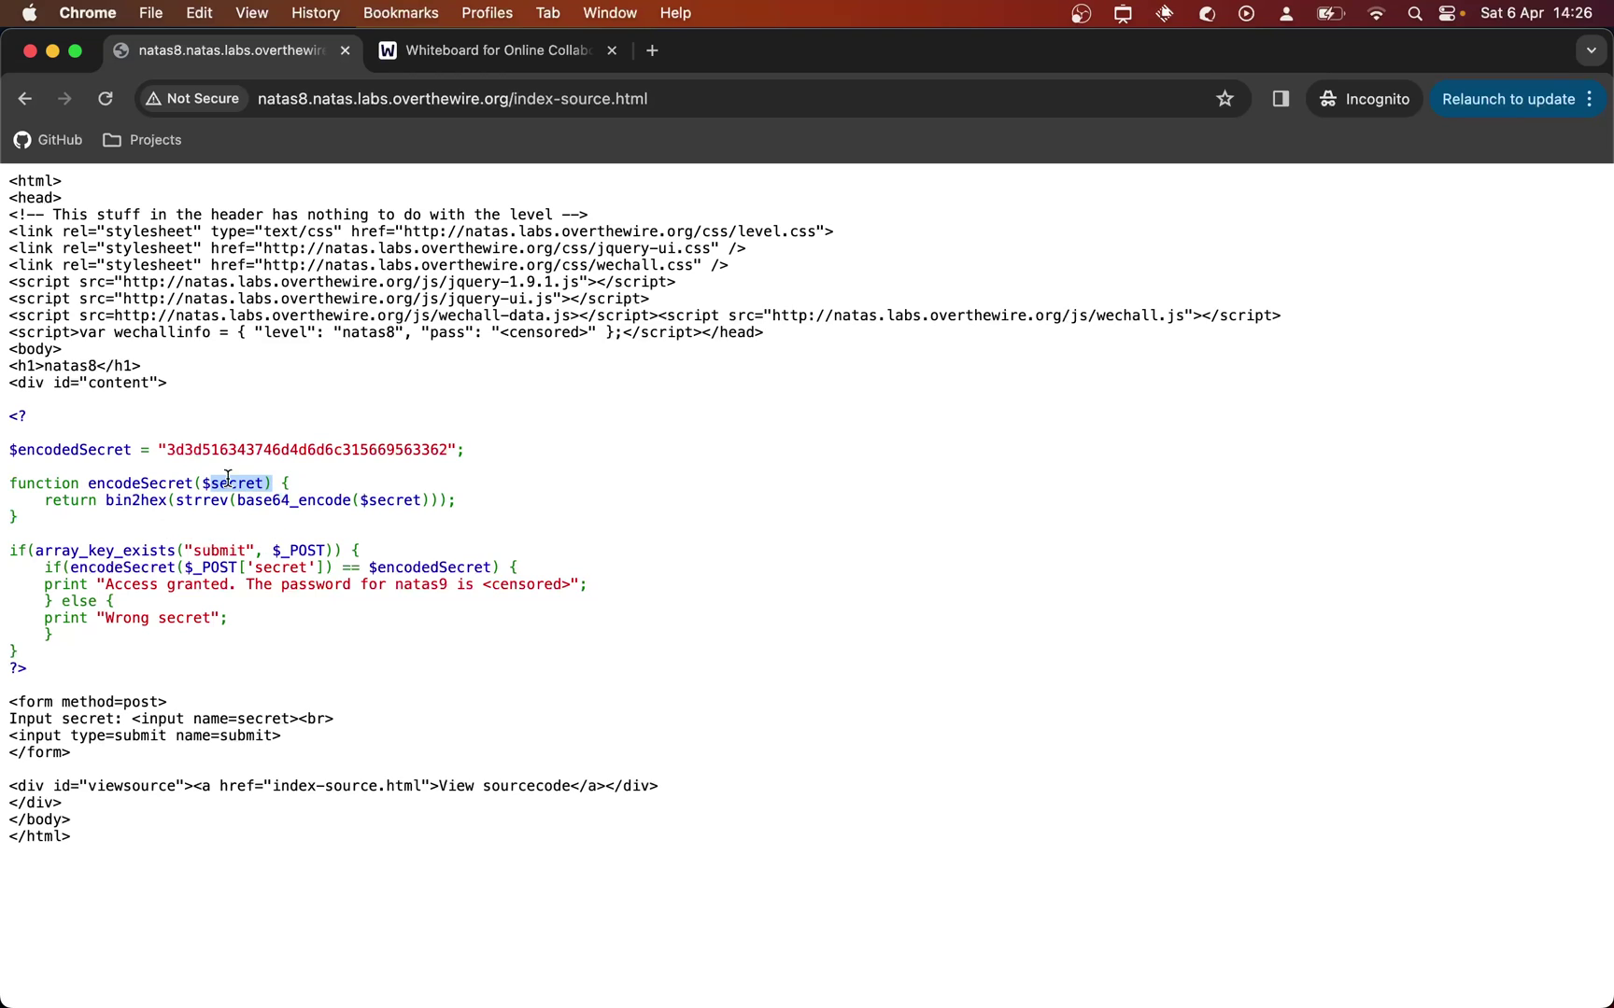
{"action": "left_click", "coordinate": [134, 528]}
{"action": "left_click_drag", "start_coordinate": [20, 552], "coordinate": [84, 638]}
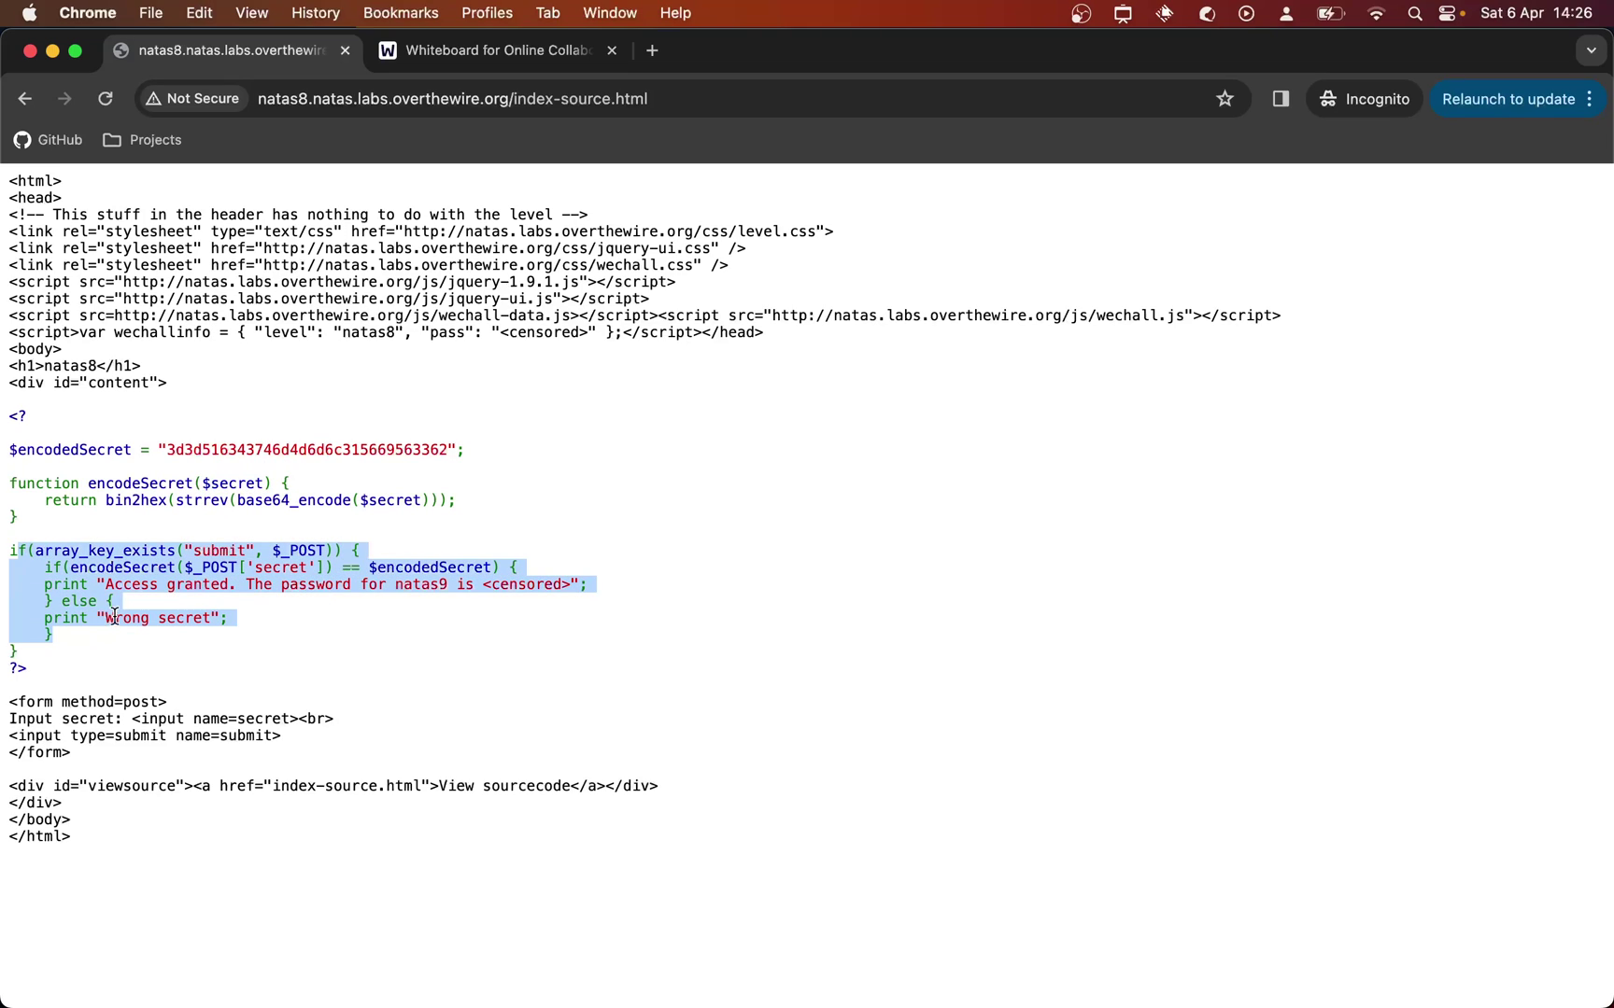
{"action": "left_click", "coordinate": [77, 558]}
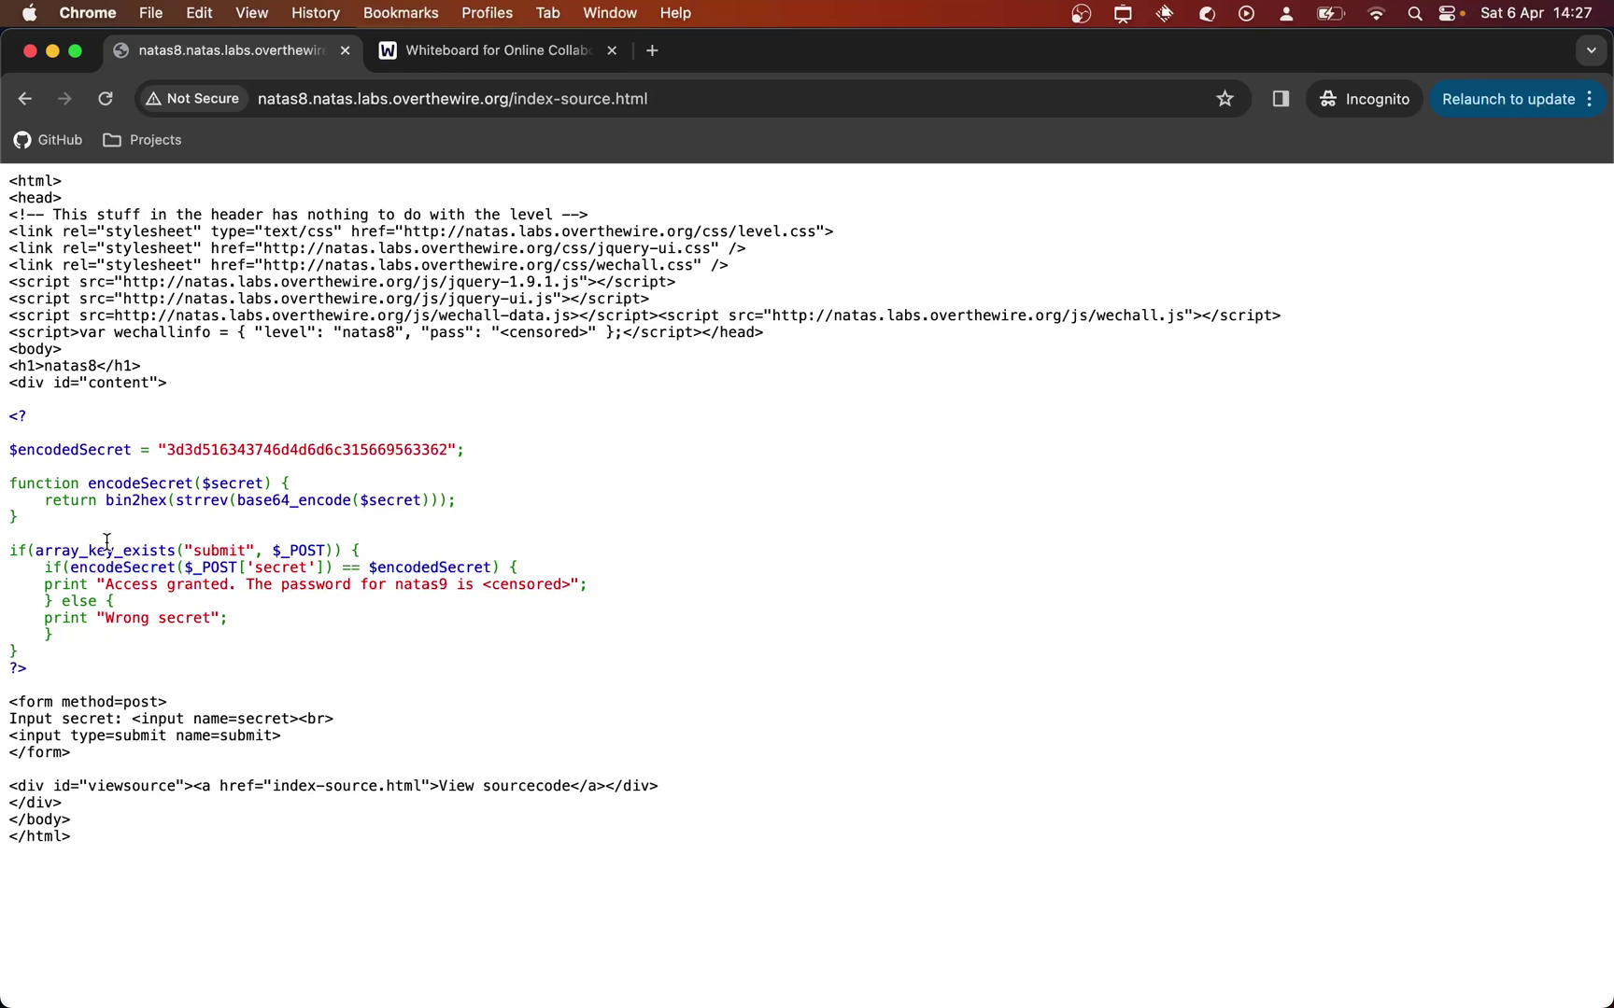
{"action": "left_click_drag", "start_coordinate": [35, 554], "coordinate": [323, 554]}
{"action": "left_click", "coordinate": [272, 567]}
{"action": "left_click_drag", "start_coordinate": [273, 551], "coordinate": [325, 552]}
{"action": "left_click_drag", "start_coordinate": [11, 702], "coordinate": [203, 752]}
{"action": "double_click", "coordinate": [140, 702]}
{"action": "left_click_drag", "start_coordinate": [132, 719], "coordinate": [310, 719]}
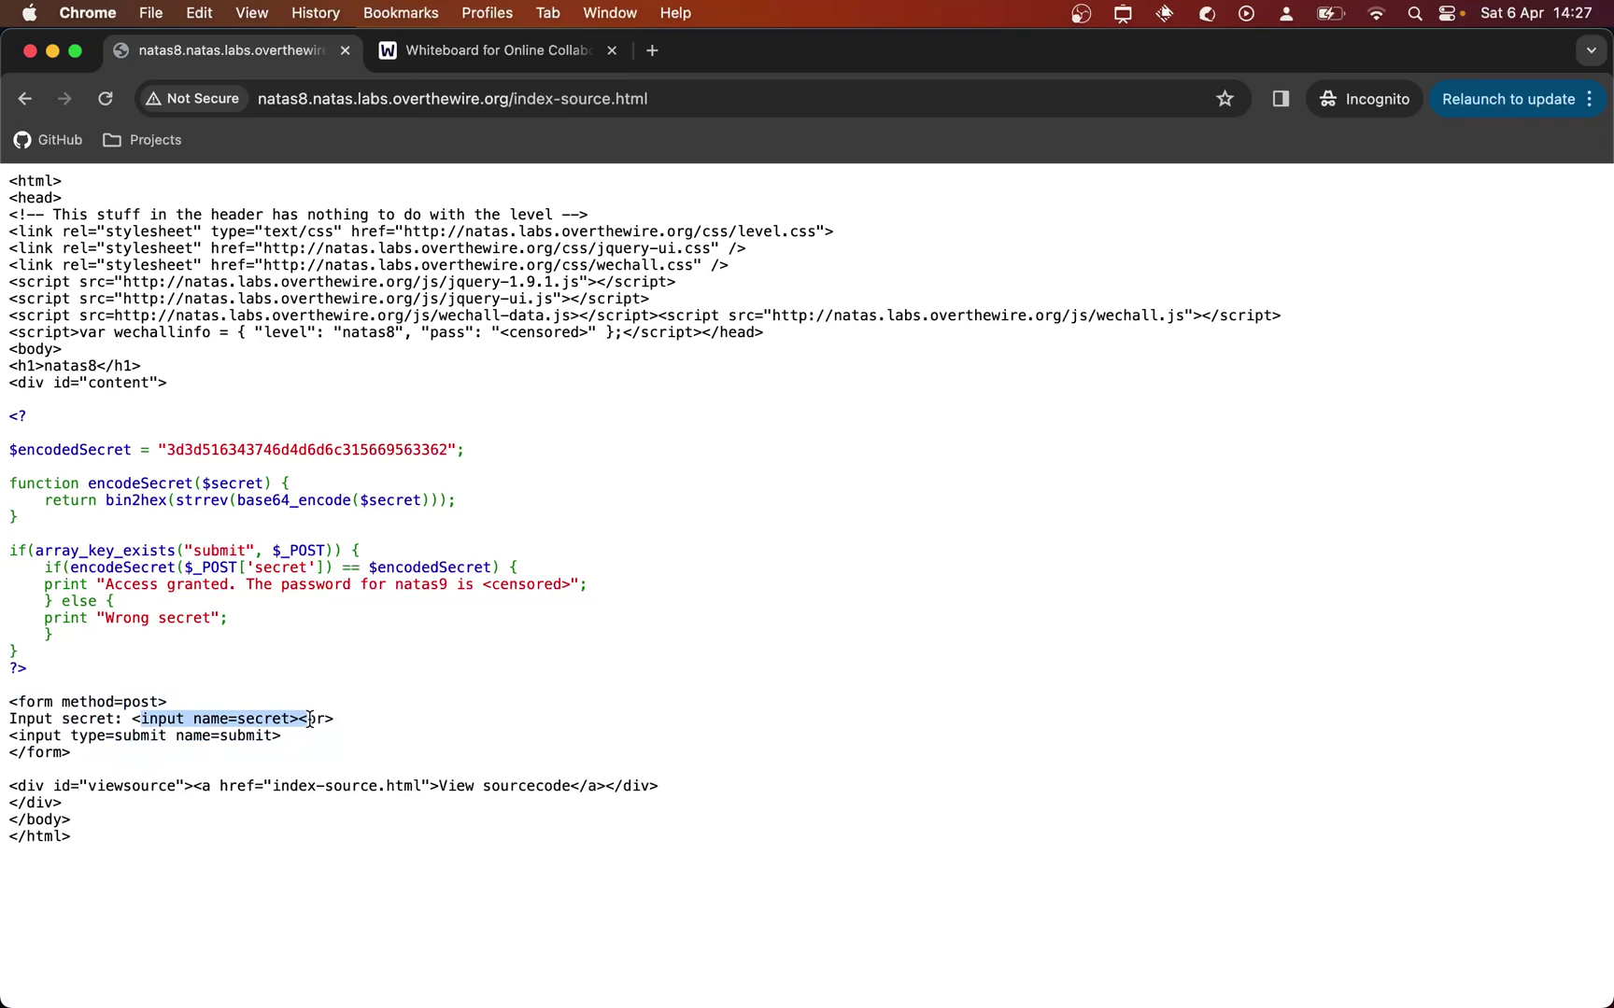
{"action": "left_click_drag", "start_coordinate": [105, 736], "coordinate": [285, 736]}
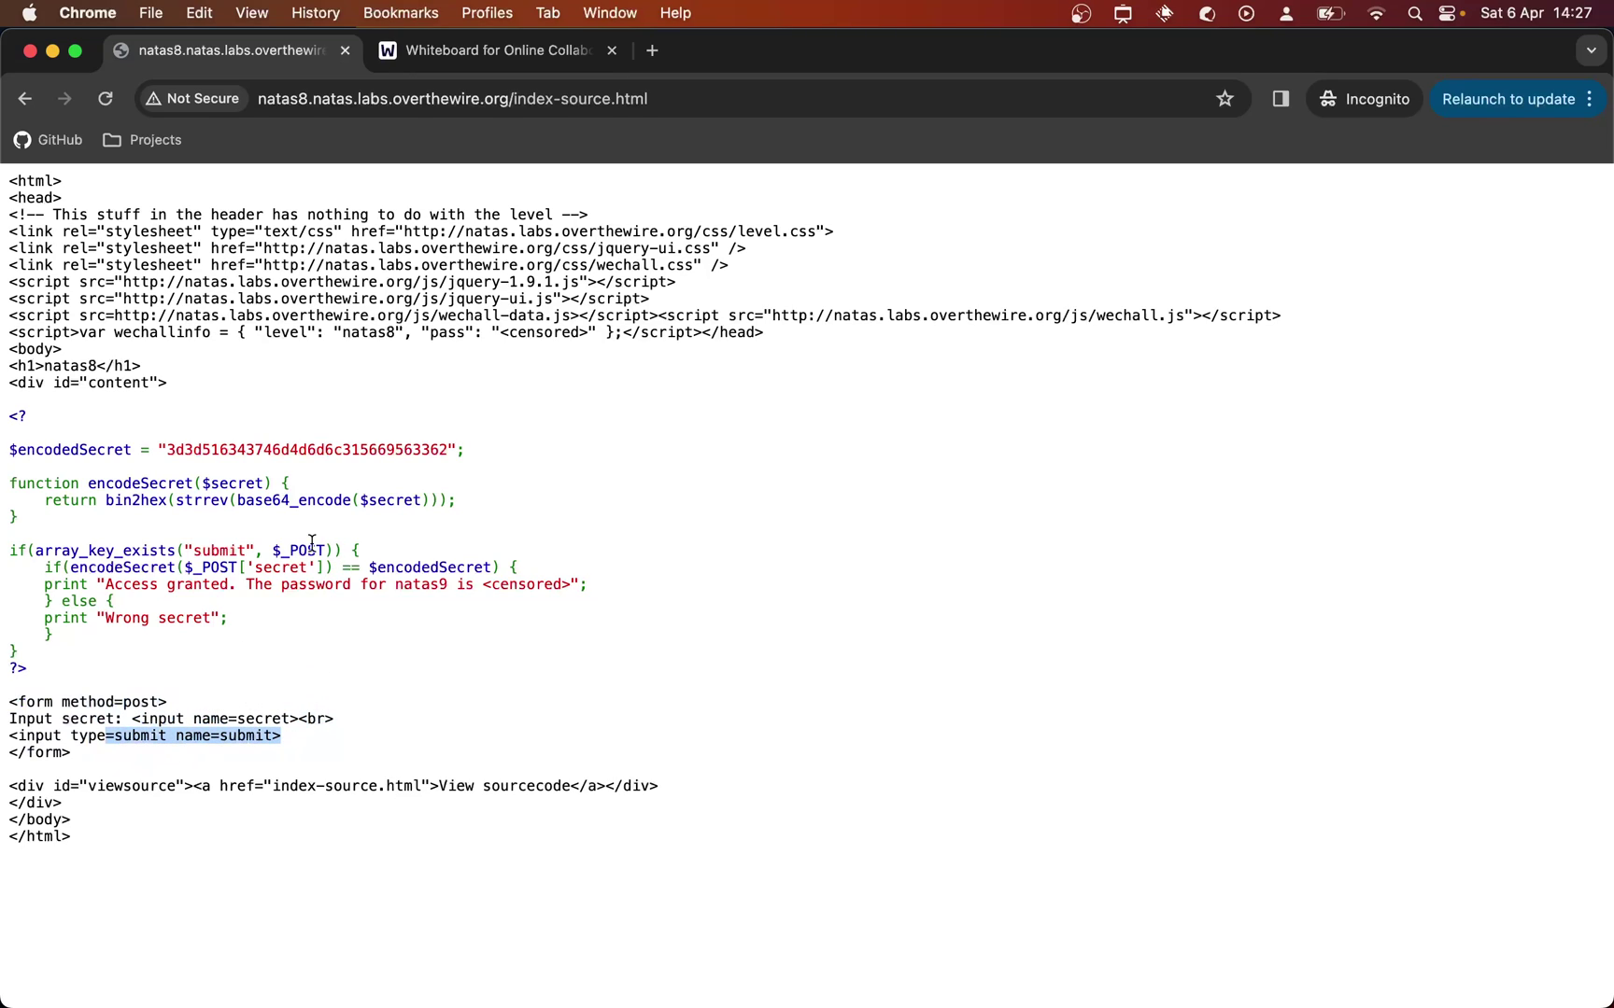
{"action": "left_click_drag", "start_coordinate": [194, 718], "coordinate": [300, 719]}
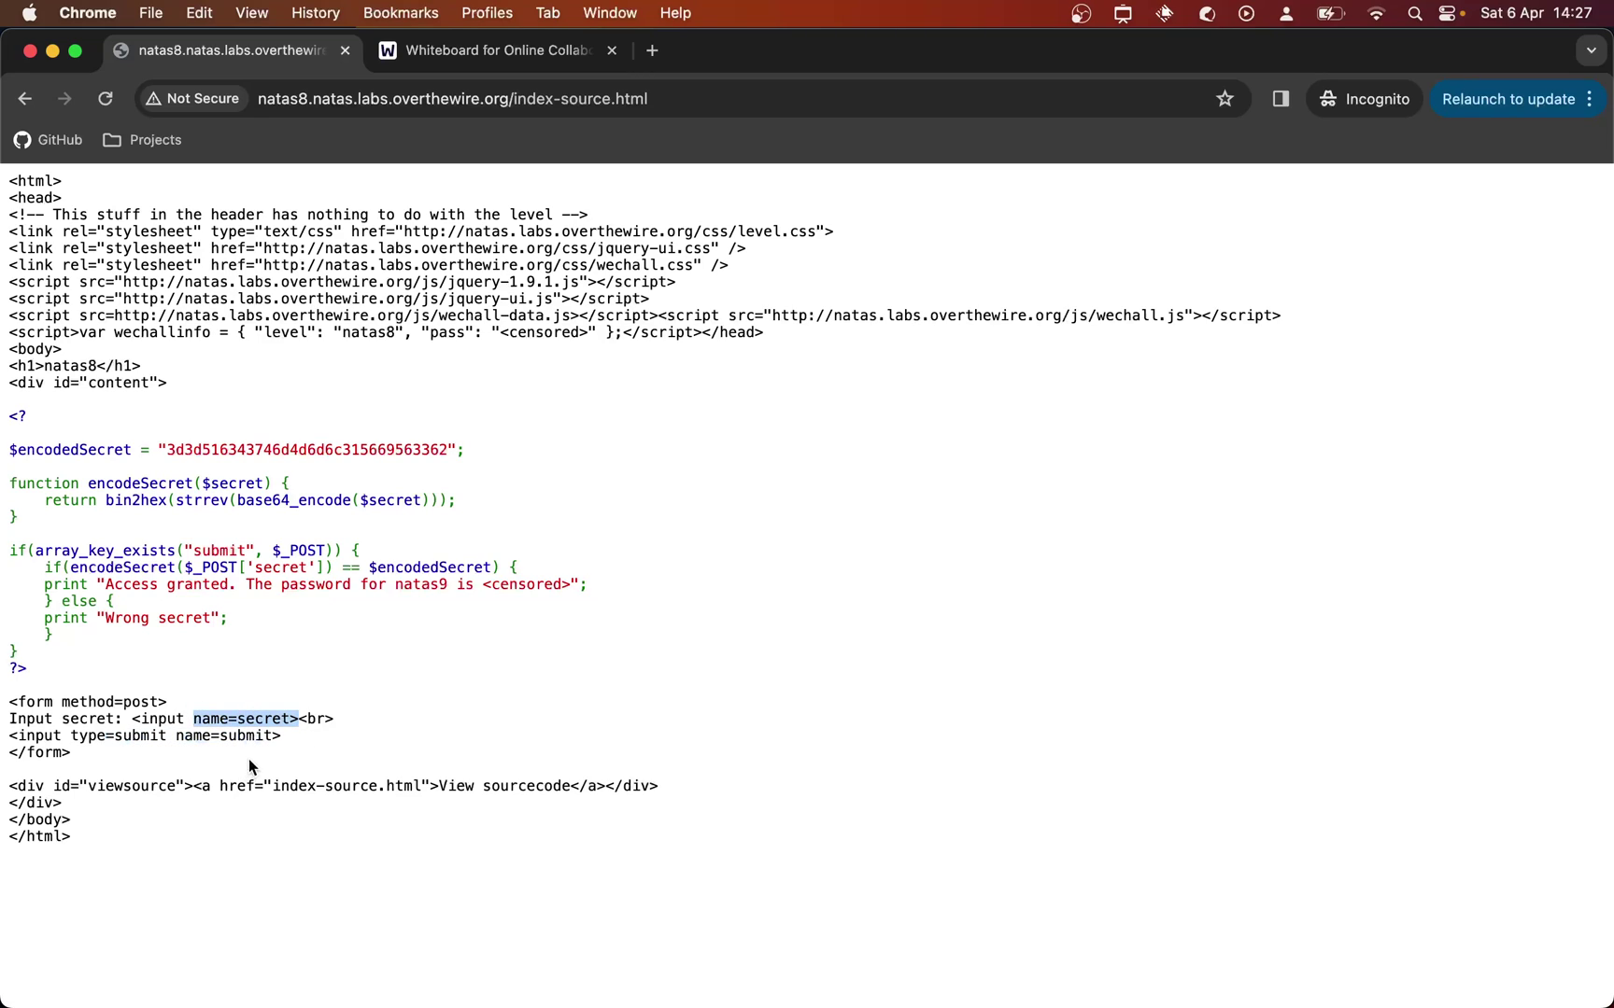
{"action": "left_click_drag", "start_coordinate": [265, 550], "coordinate": [327, 551]}
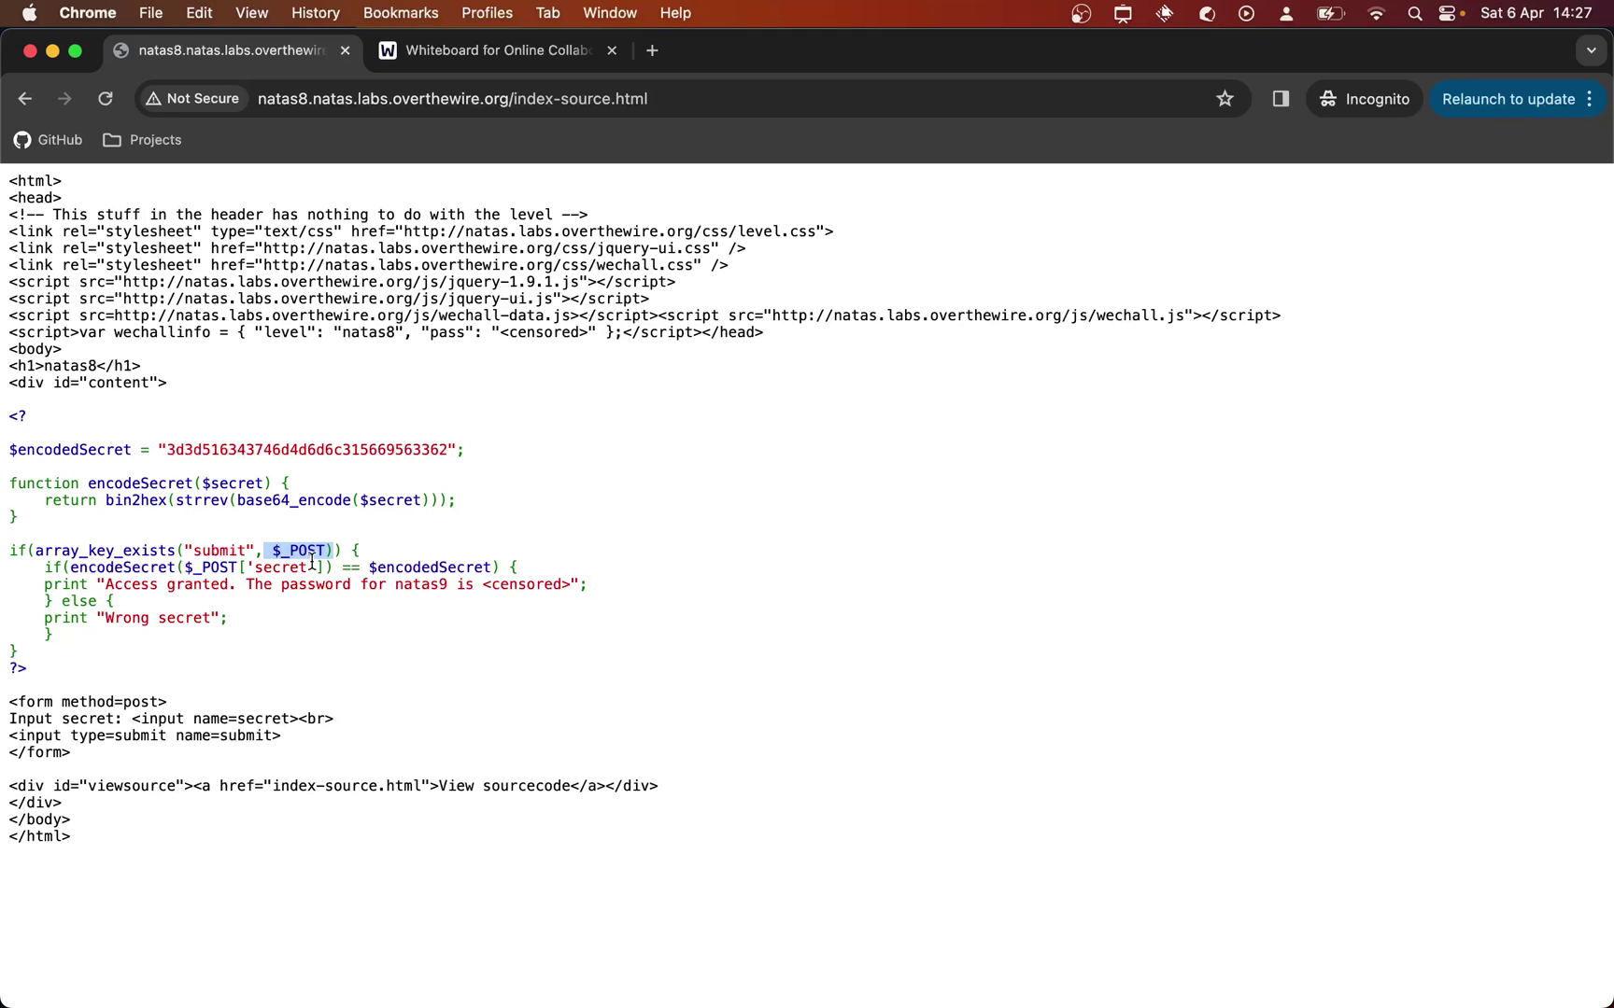
{"action": "left_click_drag", "start_coordinate": [185, 551], "coordinate": [277, 551]}
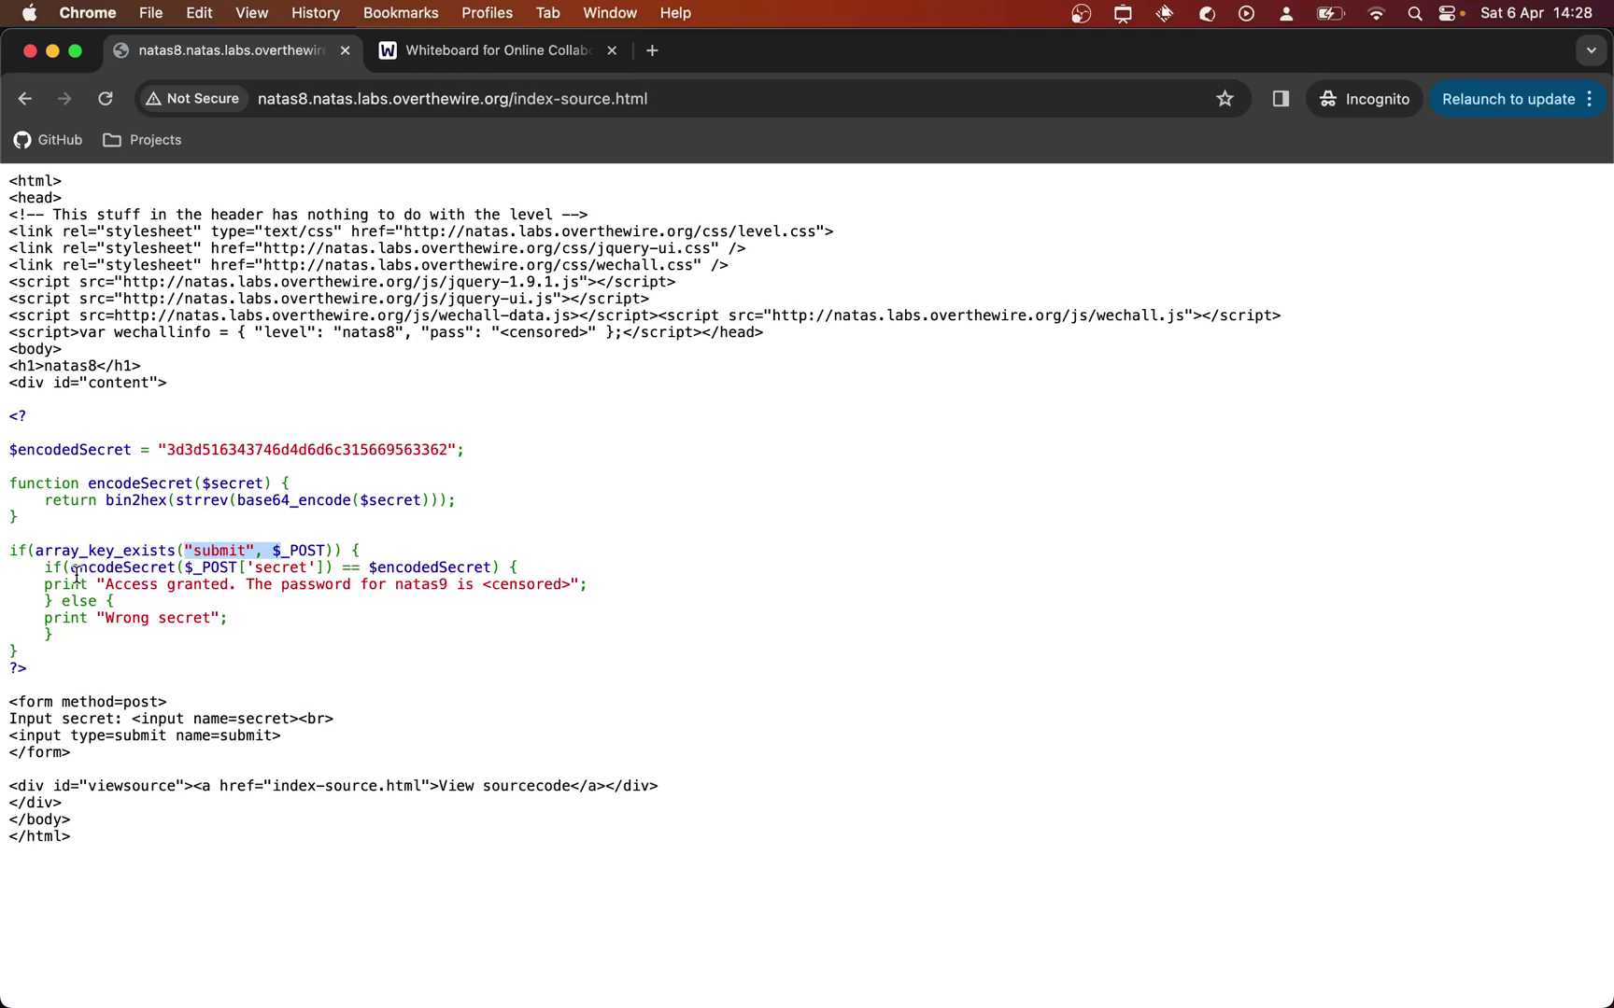
{"action": "left_click_drag", "start_coordinate": [177, 568], "coordinate": [324, 567]}
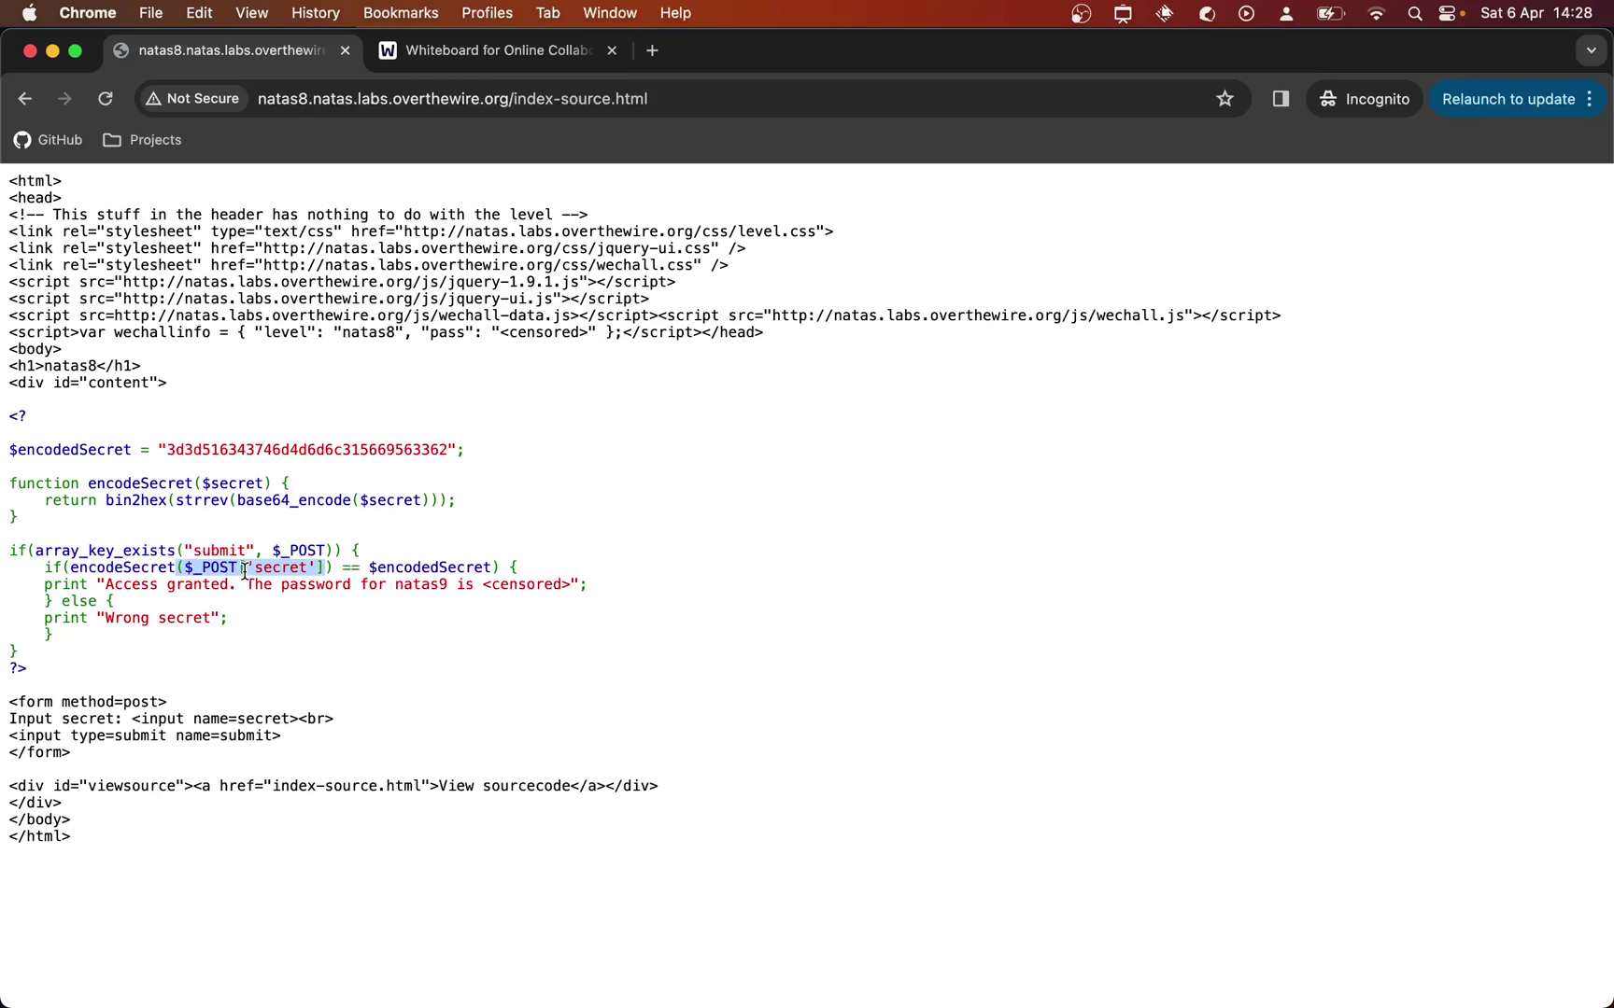
{"action": "left_click_drag", "start_coordinate": [72, 567], "coordinate": [175, 568]}
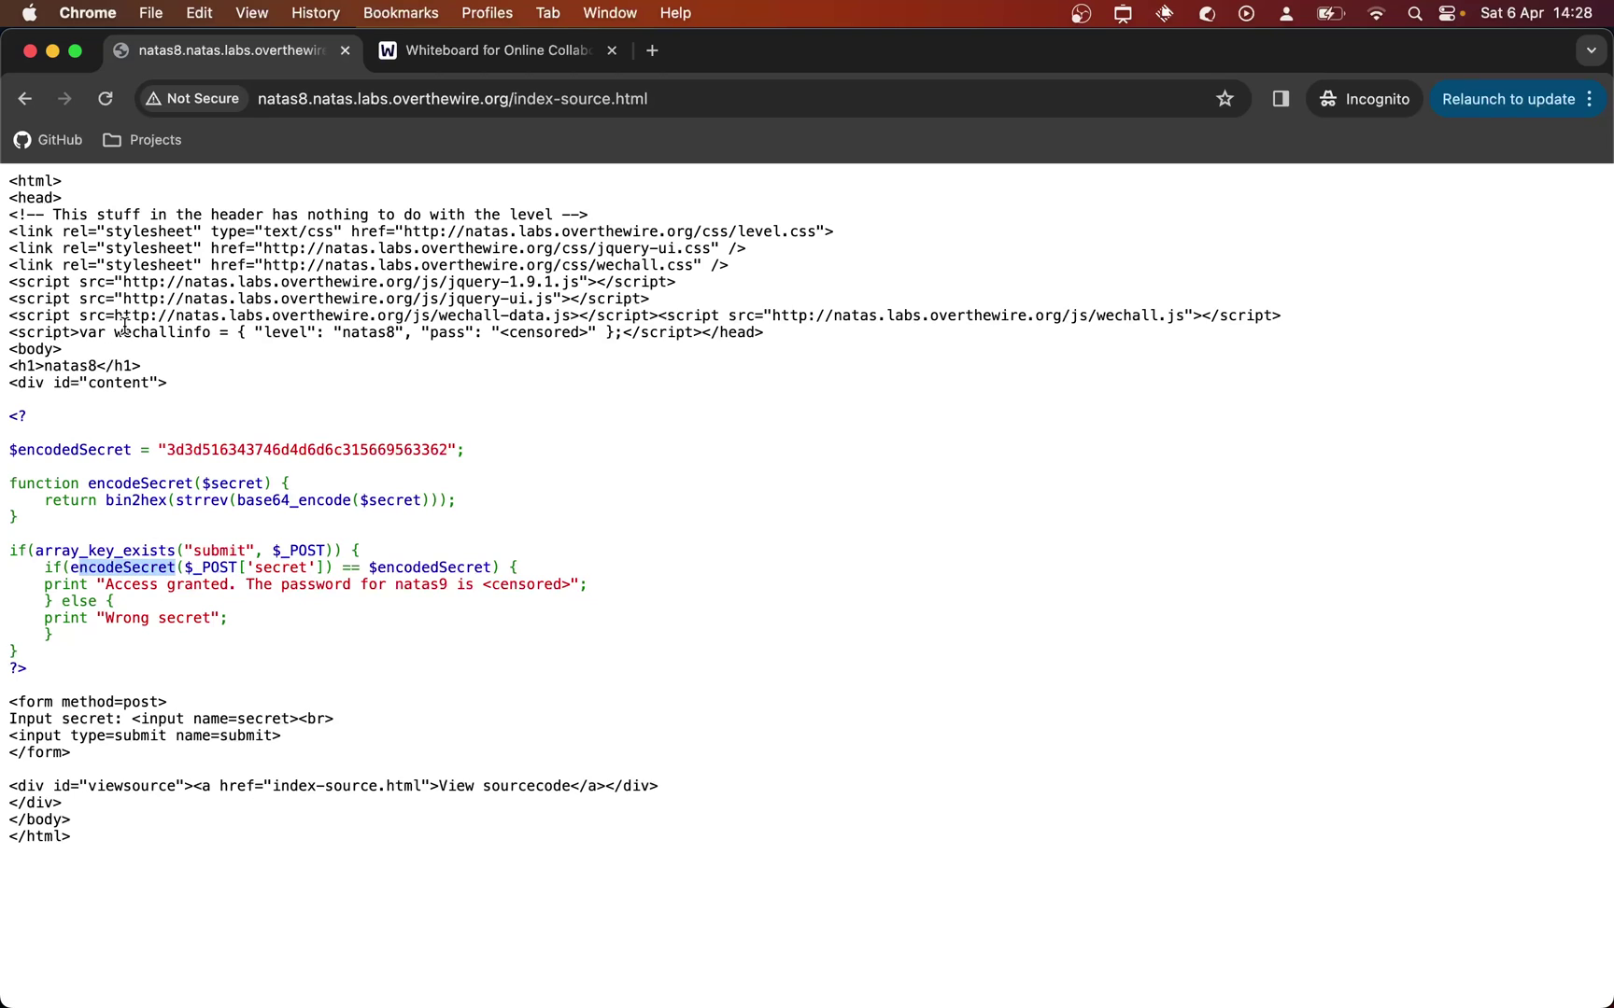
{"action": "left_click_drag", "start_coordinate": [19, 487], "coordinate": [108, 527]}
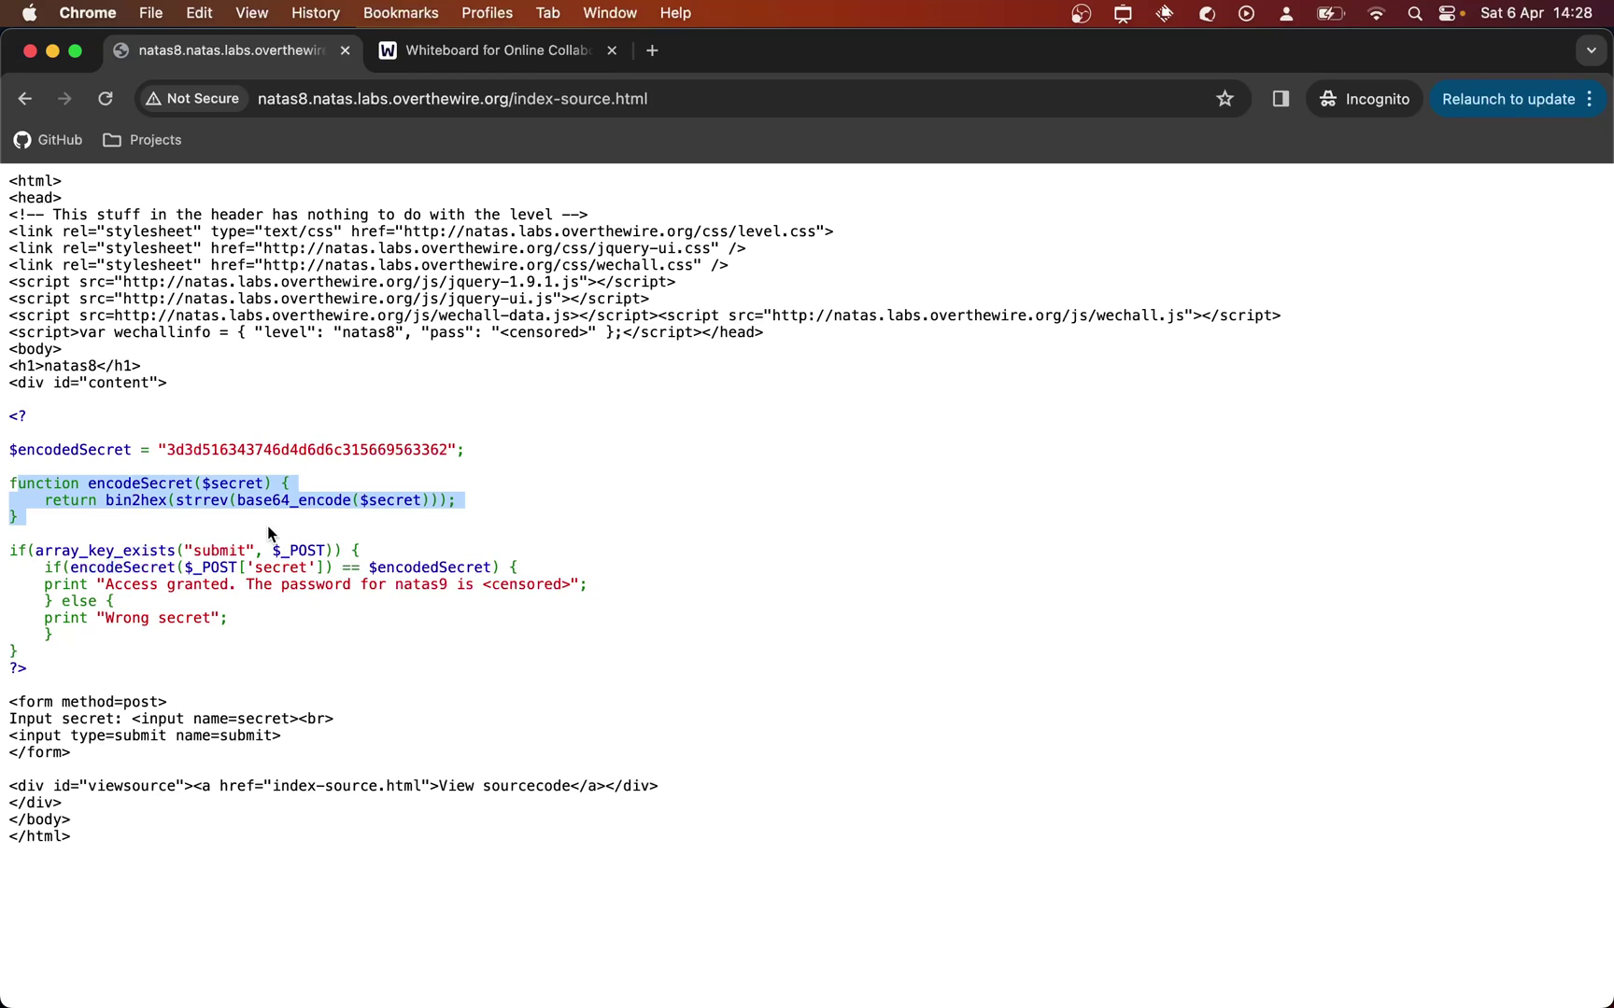
{"action": "left_click_drag", "start_coordinate": [370, 568], "coordinate": [498, 570]}
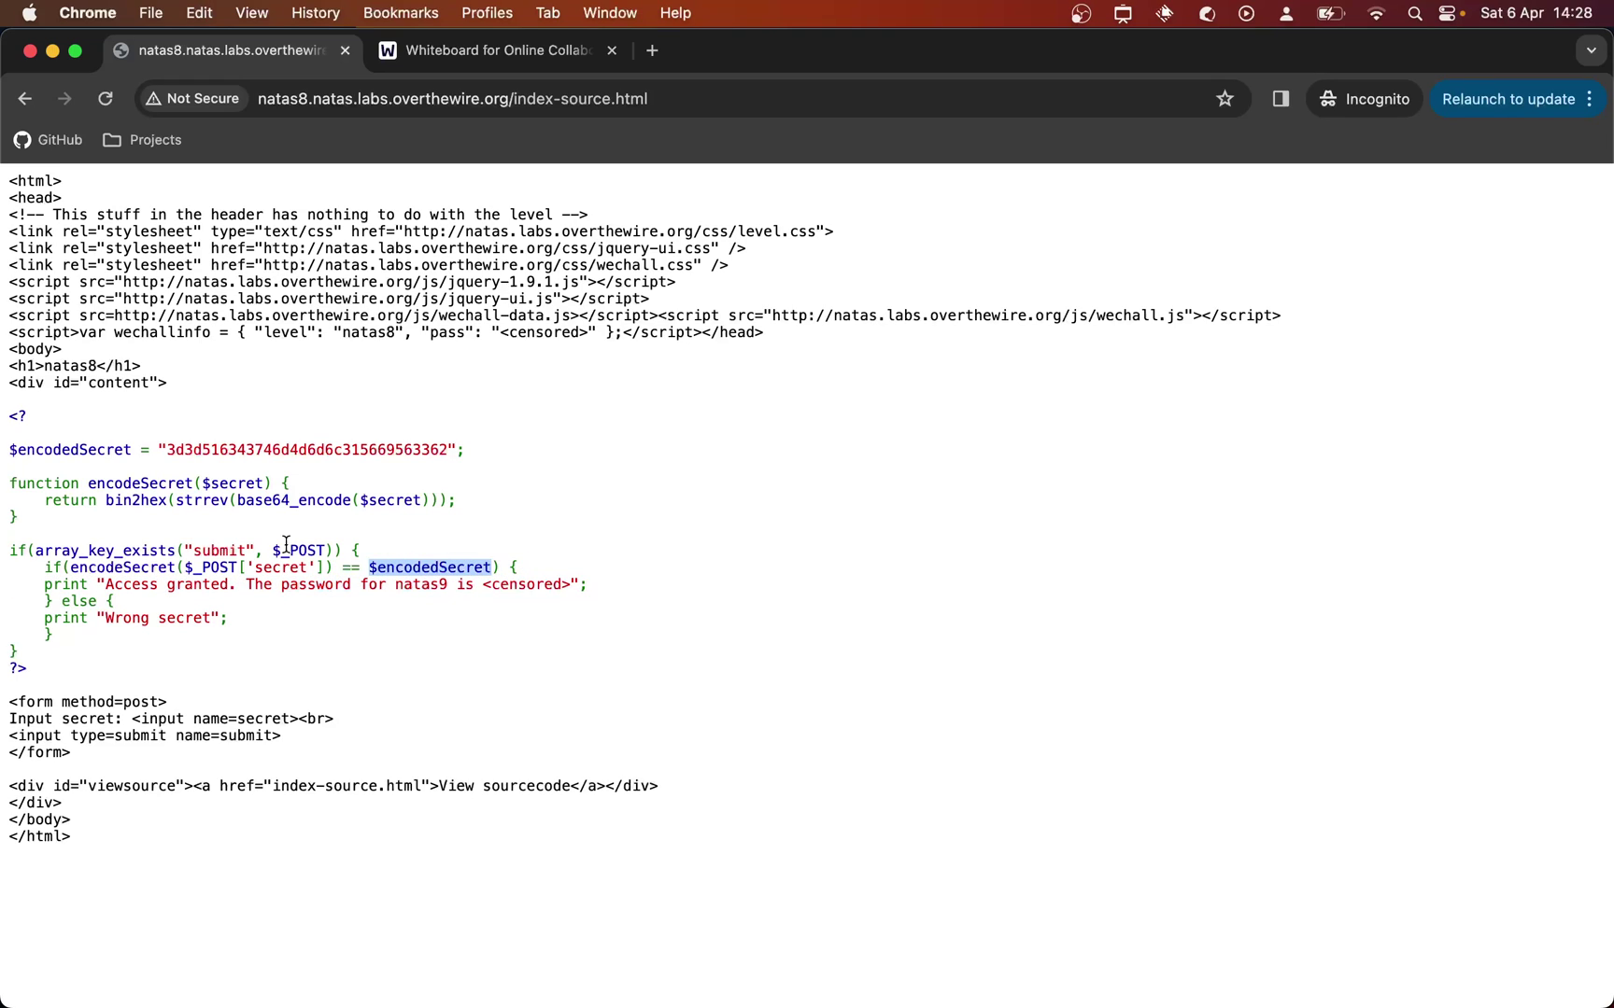
{"action": "left_click_drag", "start_coordinate": [12, 441], "coordinate": [450, 452]}
{"action": "left_click", "coordinate": [205, 444]}
{"action": "left_click_drag", "start_coordinate": [164, 452], "coordinate": [454, 452]}
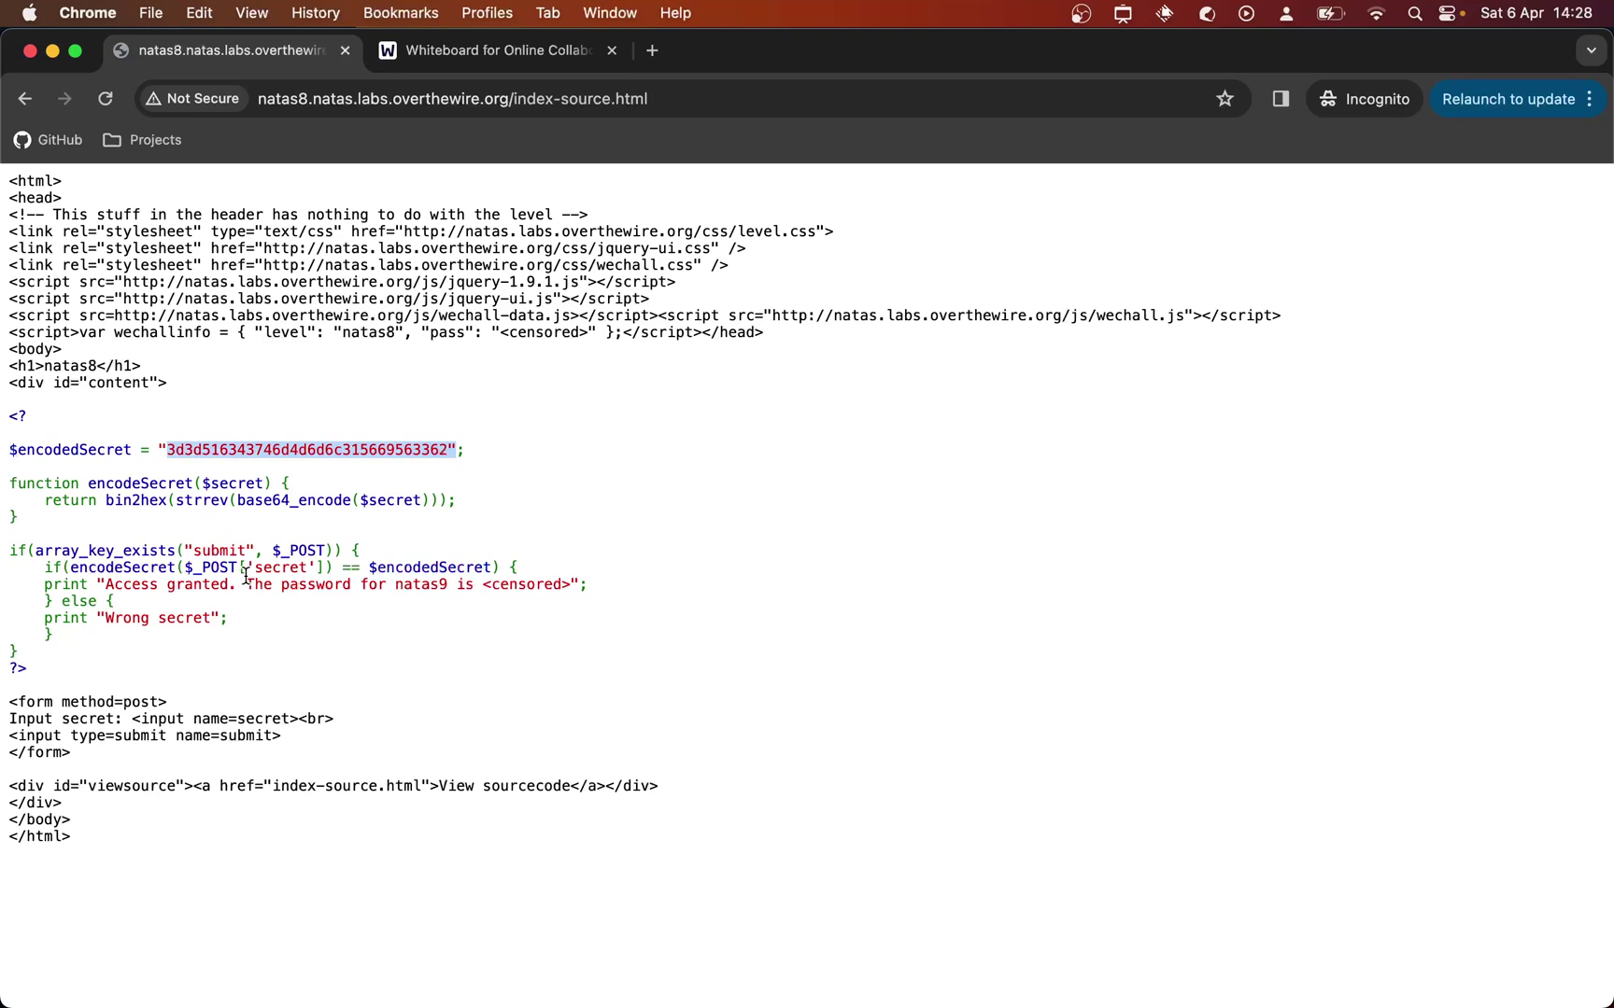
{"action": "left_click_drag", "start_coordinate": [9, 483], "coordinate": [299, 501]}
{"action": "left_click", "coordinate": [268, 545]}
{"action": "left_click_drag", "start_coordinate": [167, 450], "coordinate": [455, 451]}
{"action": "left_click_drag", "start_coordinate": [44, 567], "coordinate": [579, 585]}
{"action": "double_click", "coordinate": [131, 584]}
{"action": "double_click", "coordinate": [527, 584]}
{"action": "left_click_drag", "start_coordinate": [479, 585], "coordinate": [571, 586]}
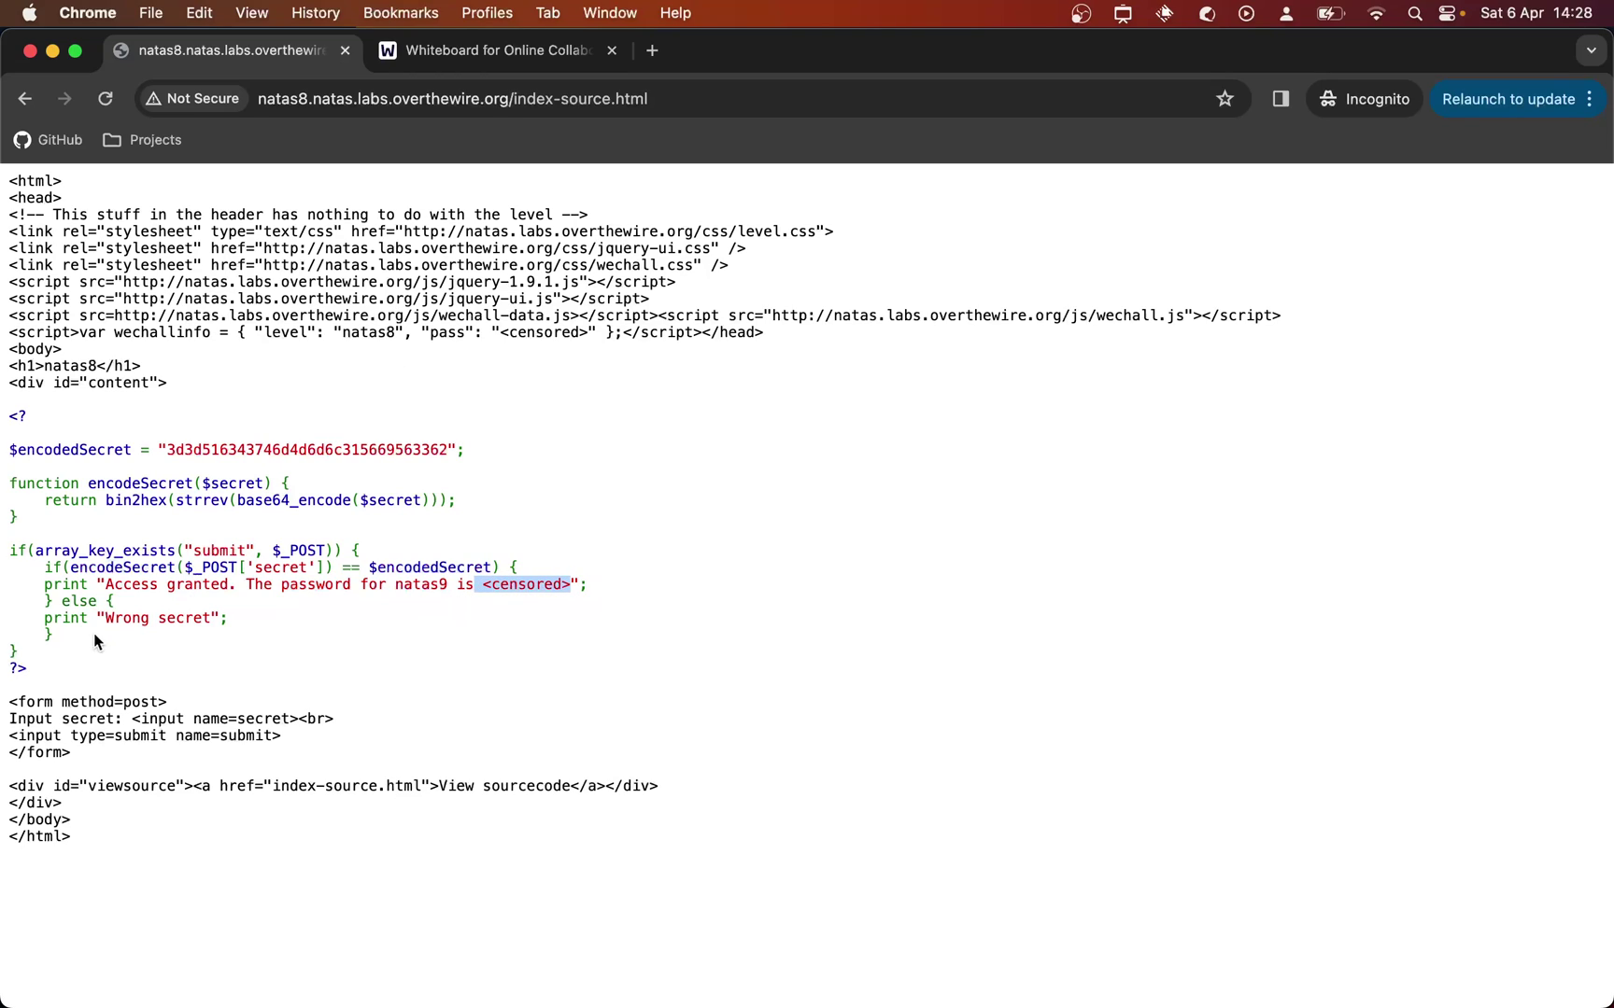
{"action": "left_click_drag", "start_coordinate": [104, 614], "coordinate": [221, 618]}
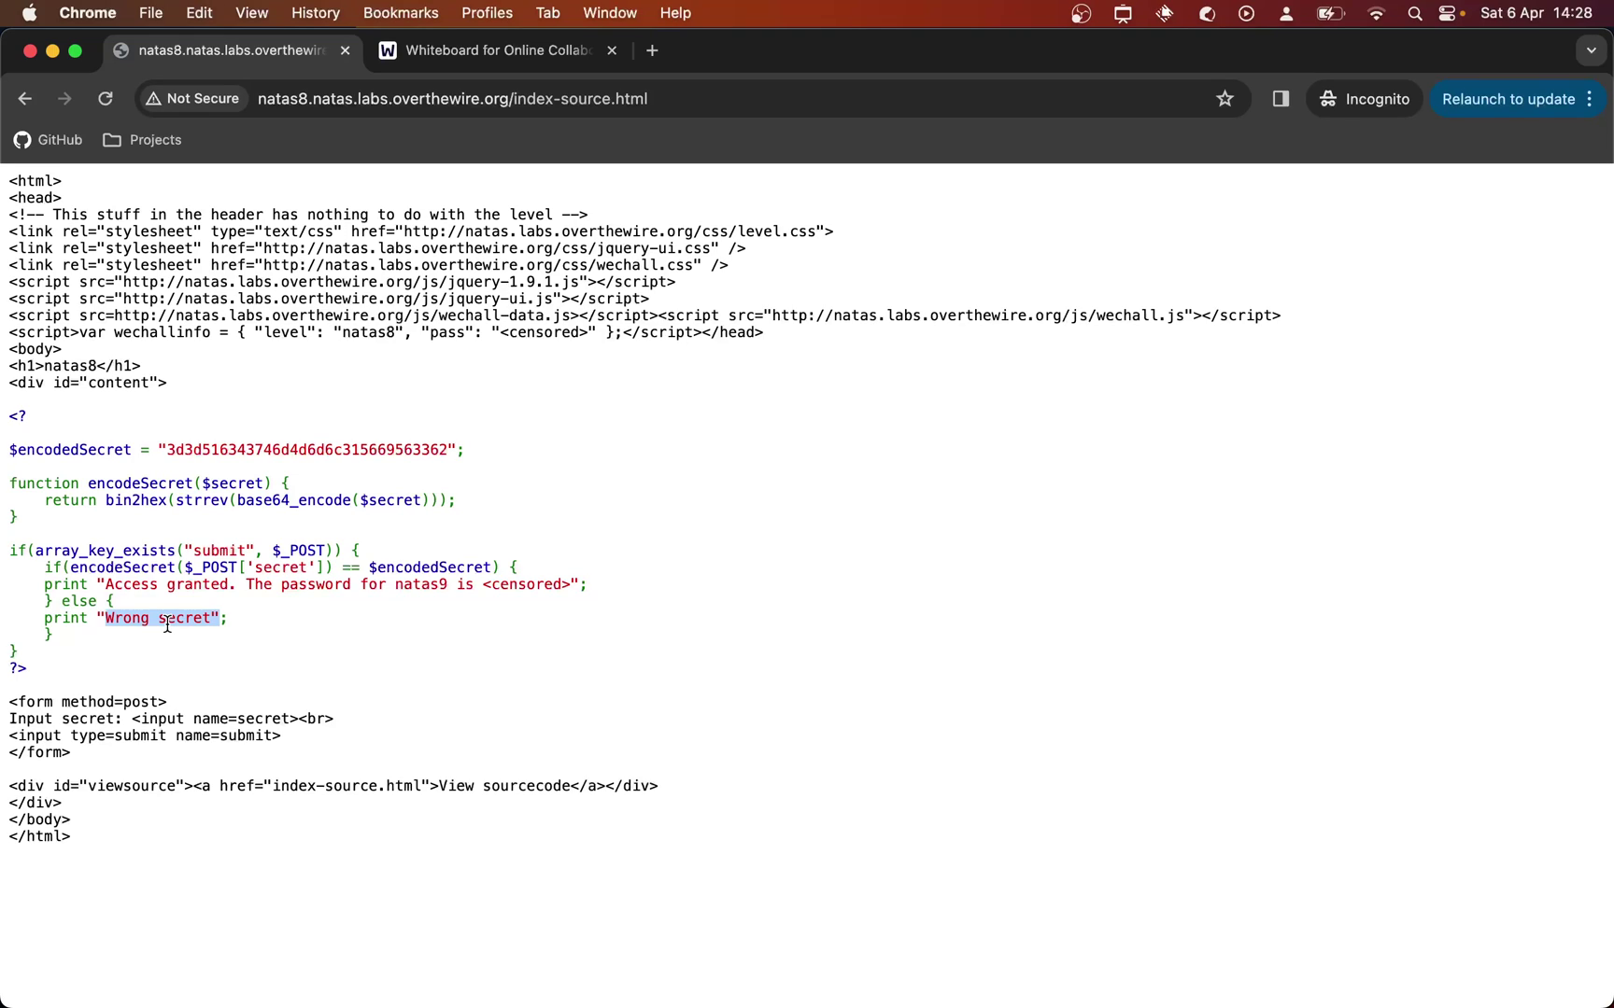
{"action": "left_click", "coordinate": [197, 594]}
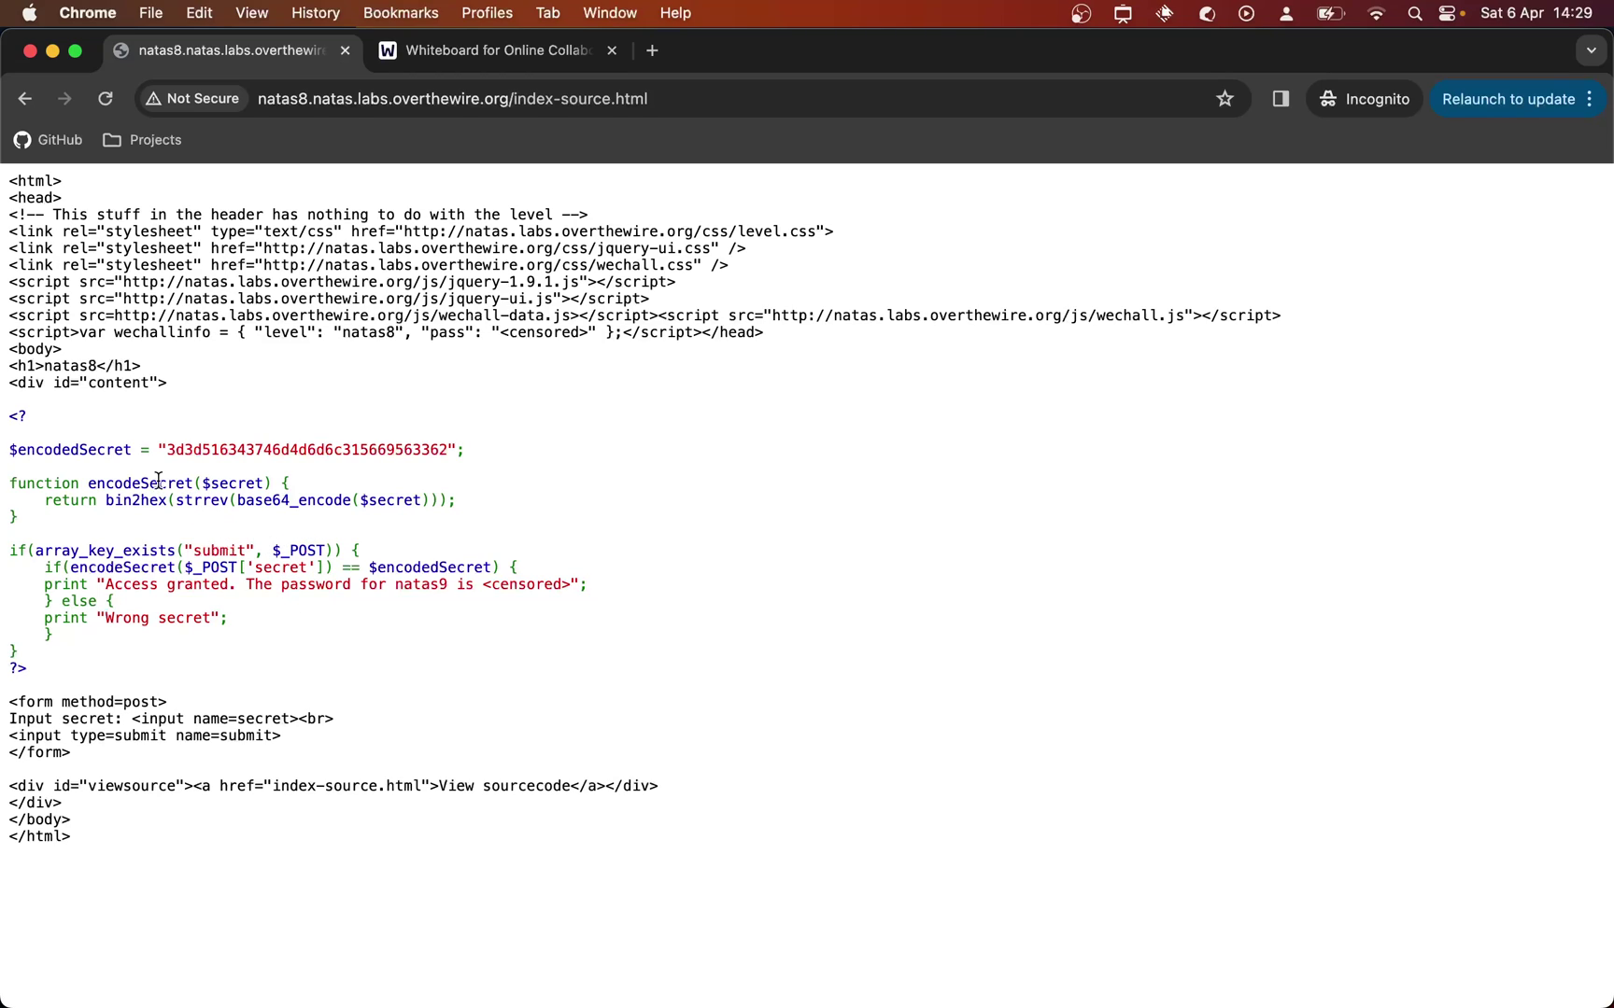
{"action": "left_click_drag", "start_coordinate": [89, 482], "coordinate": [261, 509]}
{"action": "left_click_drag", "start_coordinate": [165, 450], "coordinate": [449, 450]}
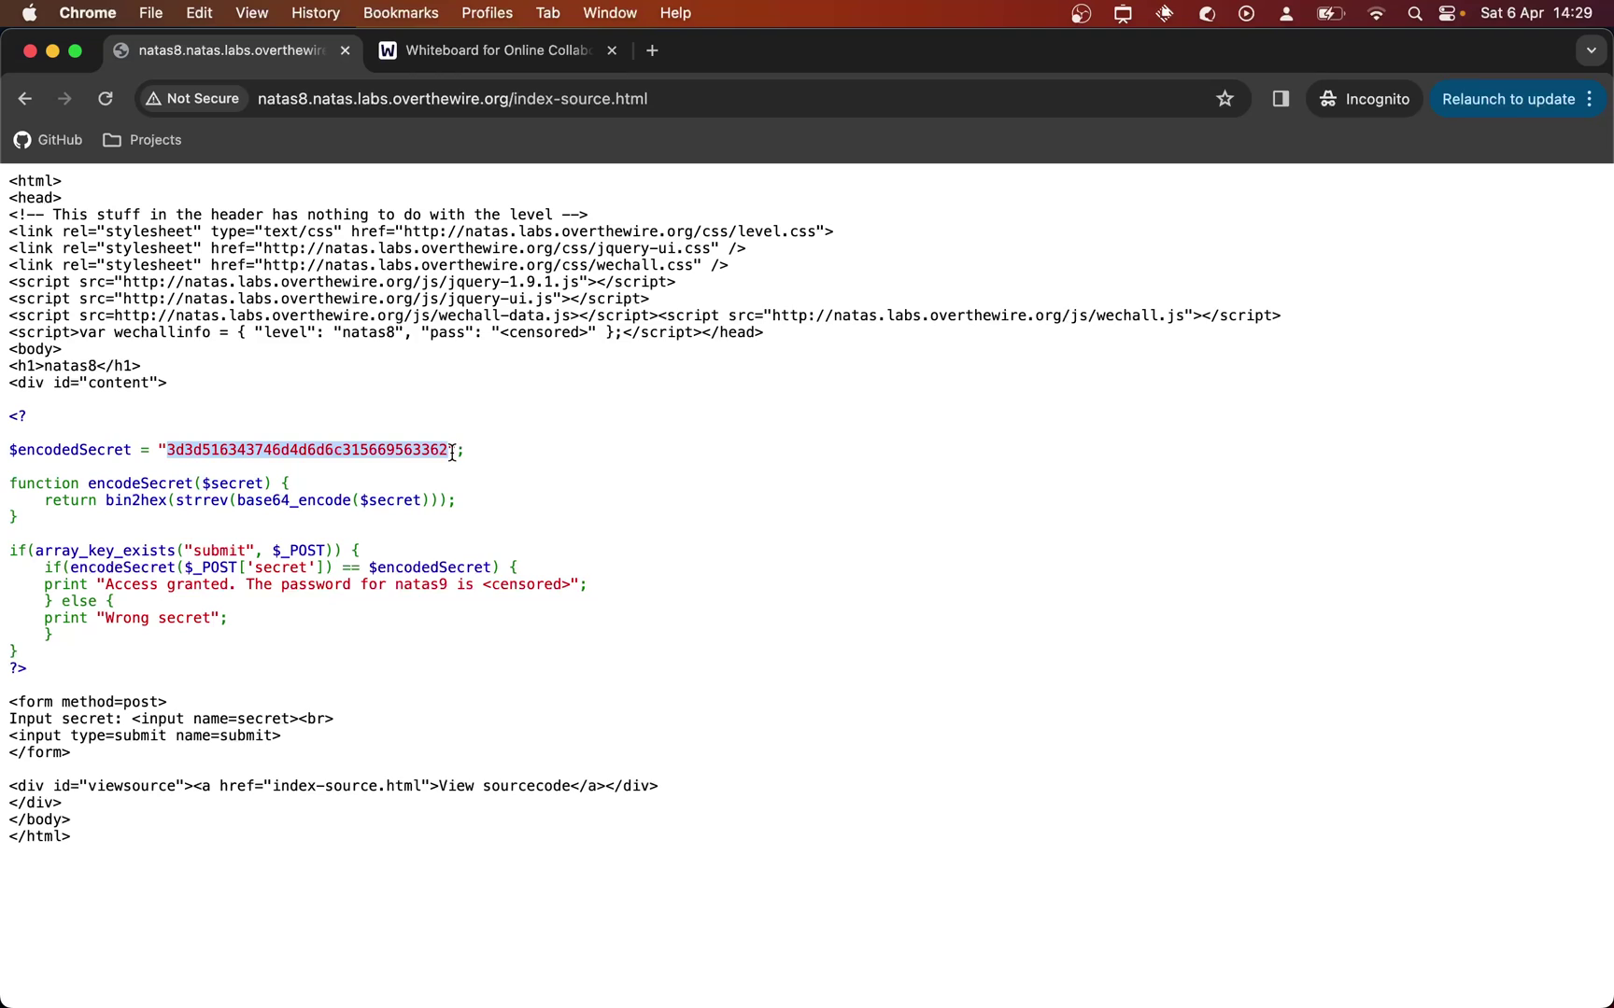
{"action": "left_click_drag", "start_coordinate": [439, 566], "coordinate": [71, 567]}
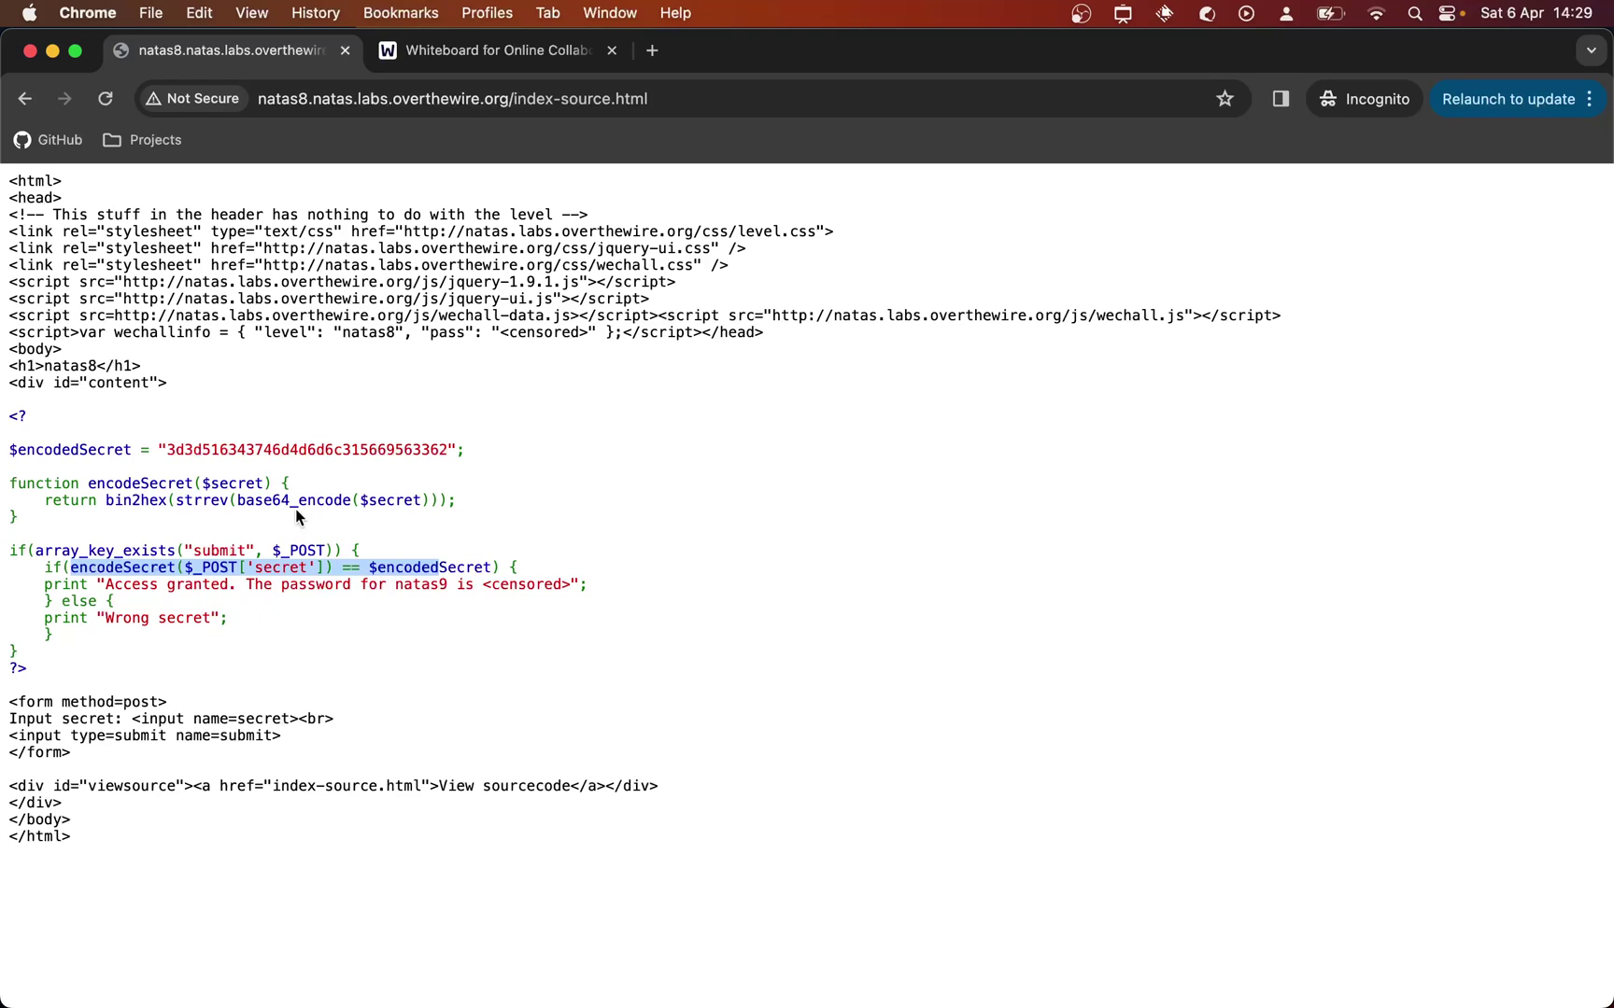
{"action": "mouse_move", "coordinate": [44, 484]}
{"action": "left_mouse_down"}
{"action": "mouse_move", "coordinate": [187, 521]}
{"action": "mouse_move", "coordinate": [171, 514]}
{"action": "left_mouse_up"}
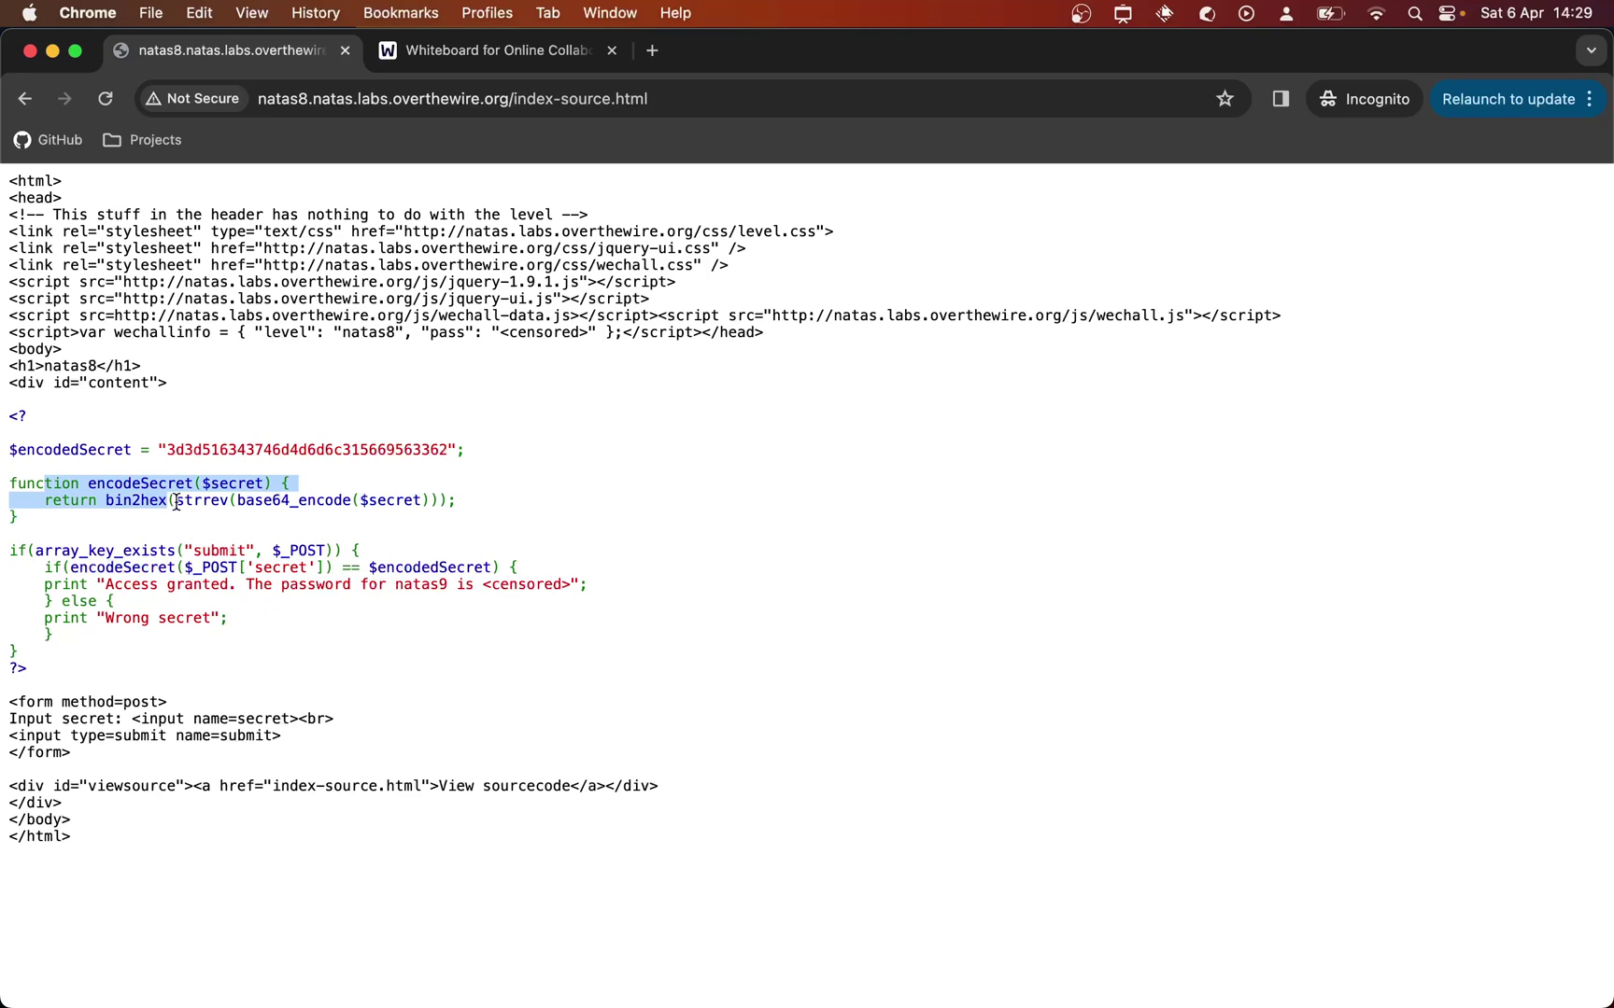
{"action": "left_click_drag", "start_coordinate": [168, 449], "coordinate": [454, 449]}
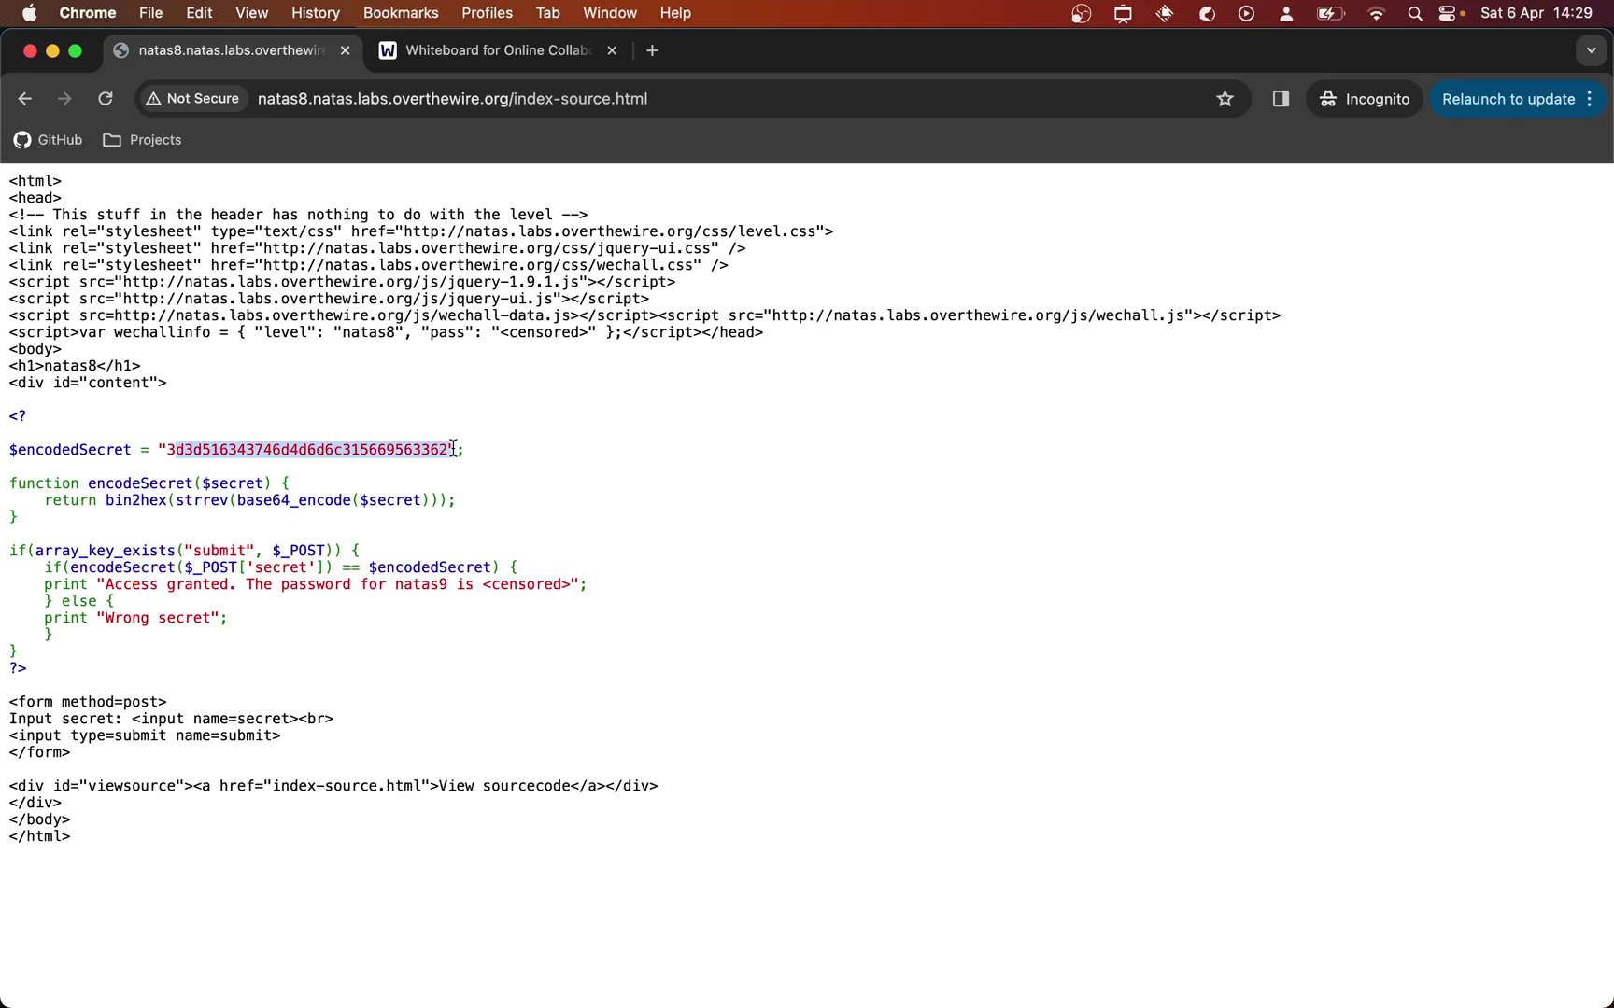
{"action": "key", "text": "shift+Up"}
{"action": "left_click", "coordinate": [367, 440]}
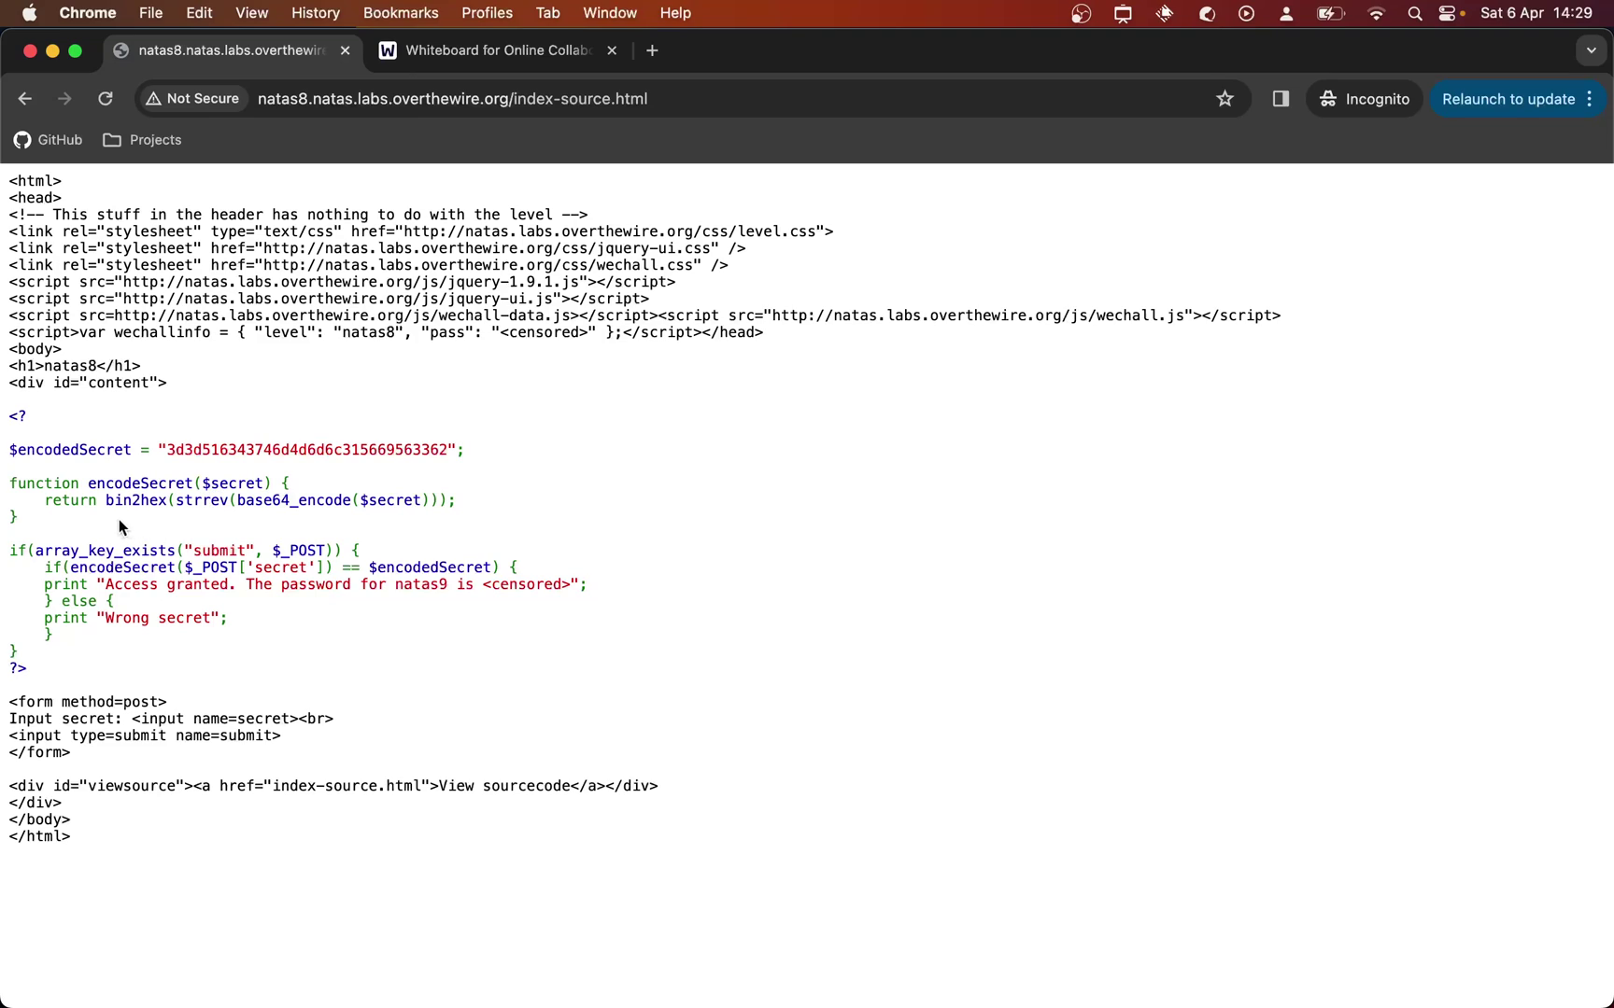
Trace $secret through base64_encode, strrev and bin2hex in the source, then show the whiteboard diagram
{"action": "left_click_drag", "start_coordinate": [104, 500], "coordinate": [354, 502]}
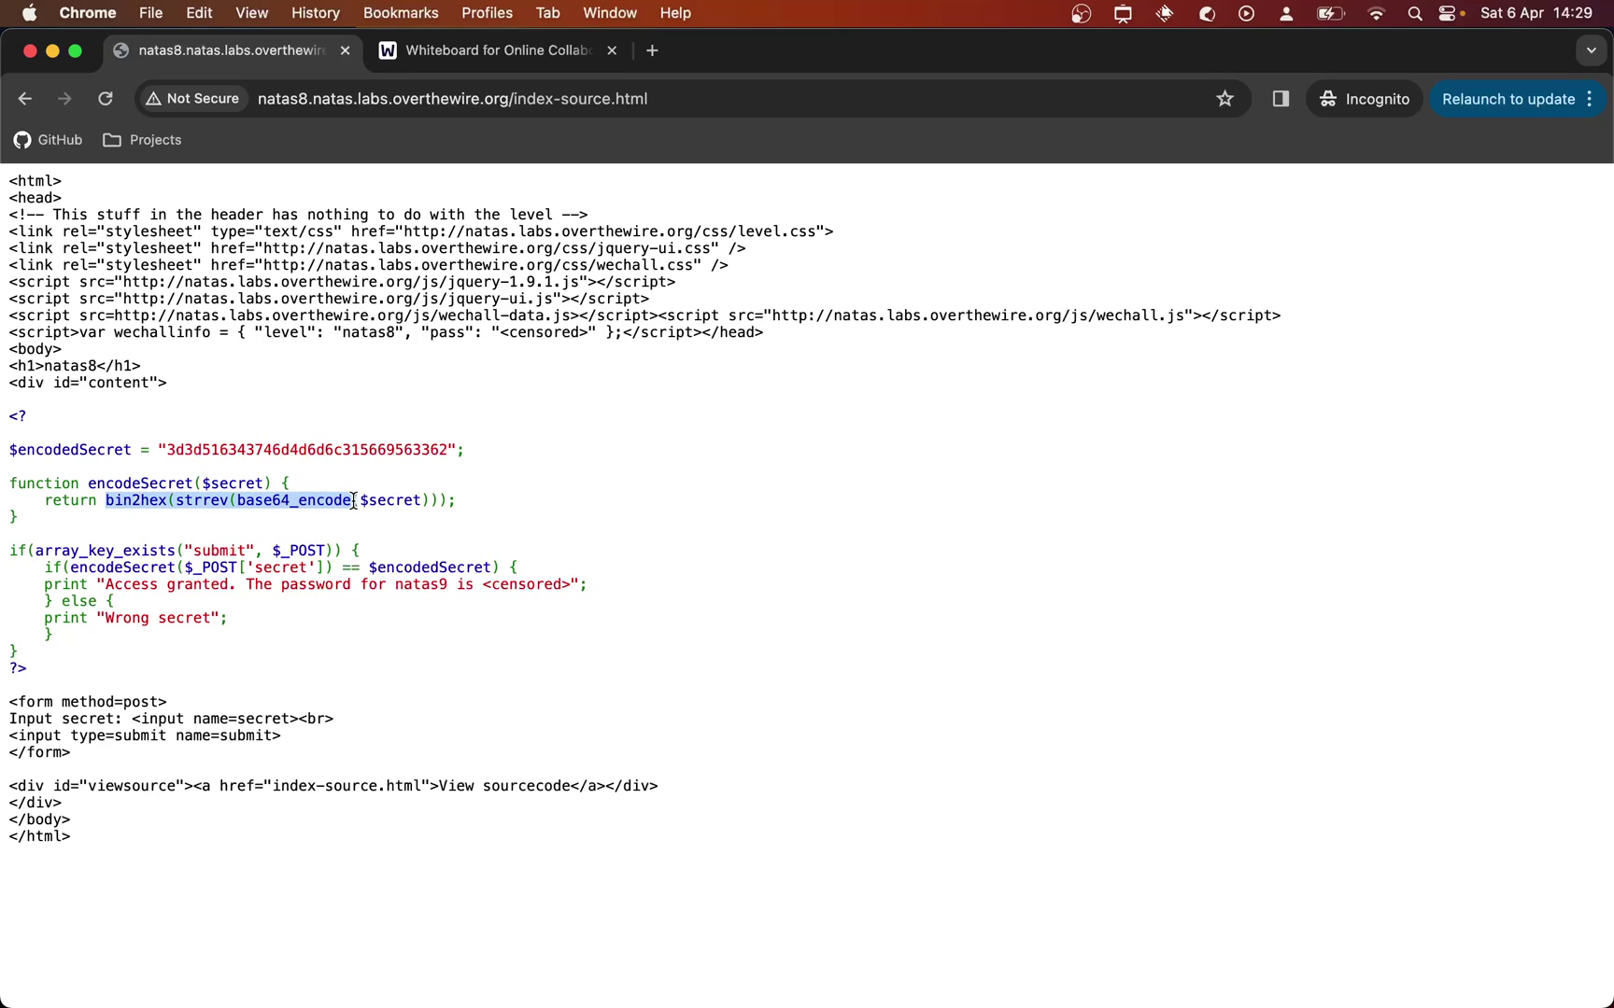
{"action": "left_click_drag", "start_coordinate": [360, 502], "coordinate": [421, 501]}
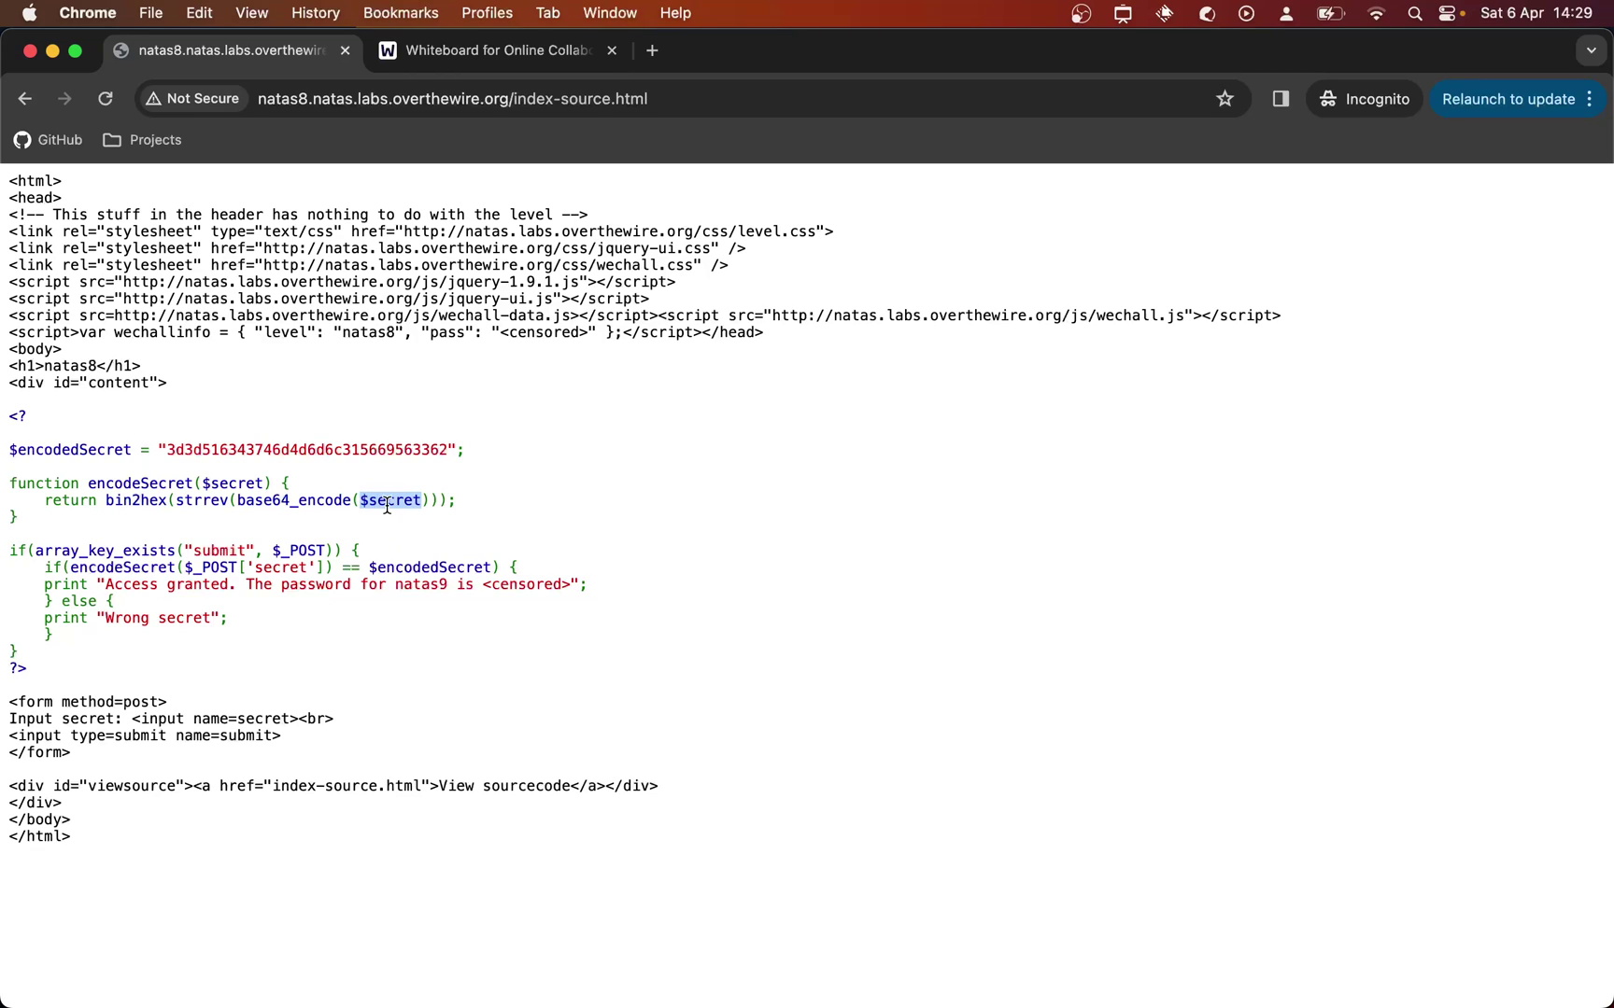
{"action": "left_click_drag", "start_coordinate": [237, 501], "coordinate": [357, 498]}
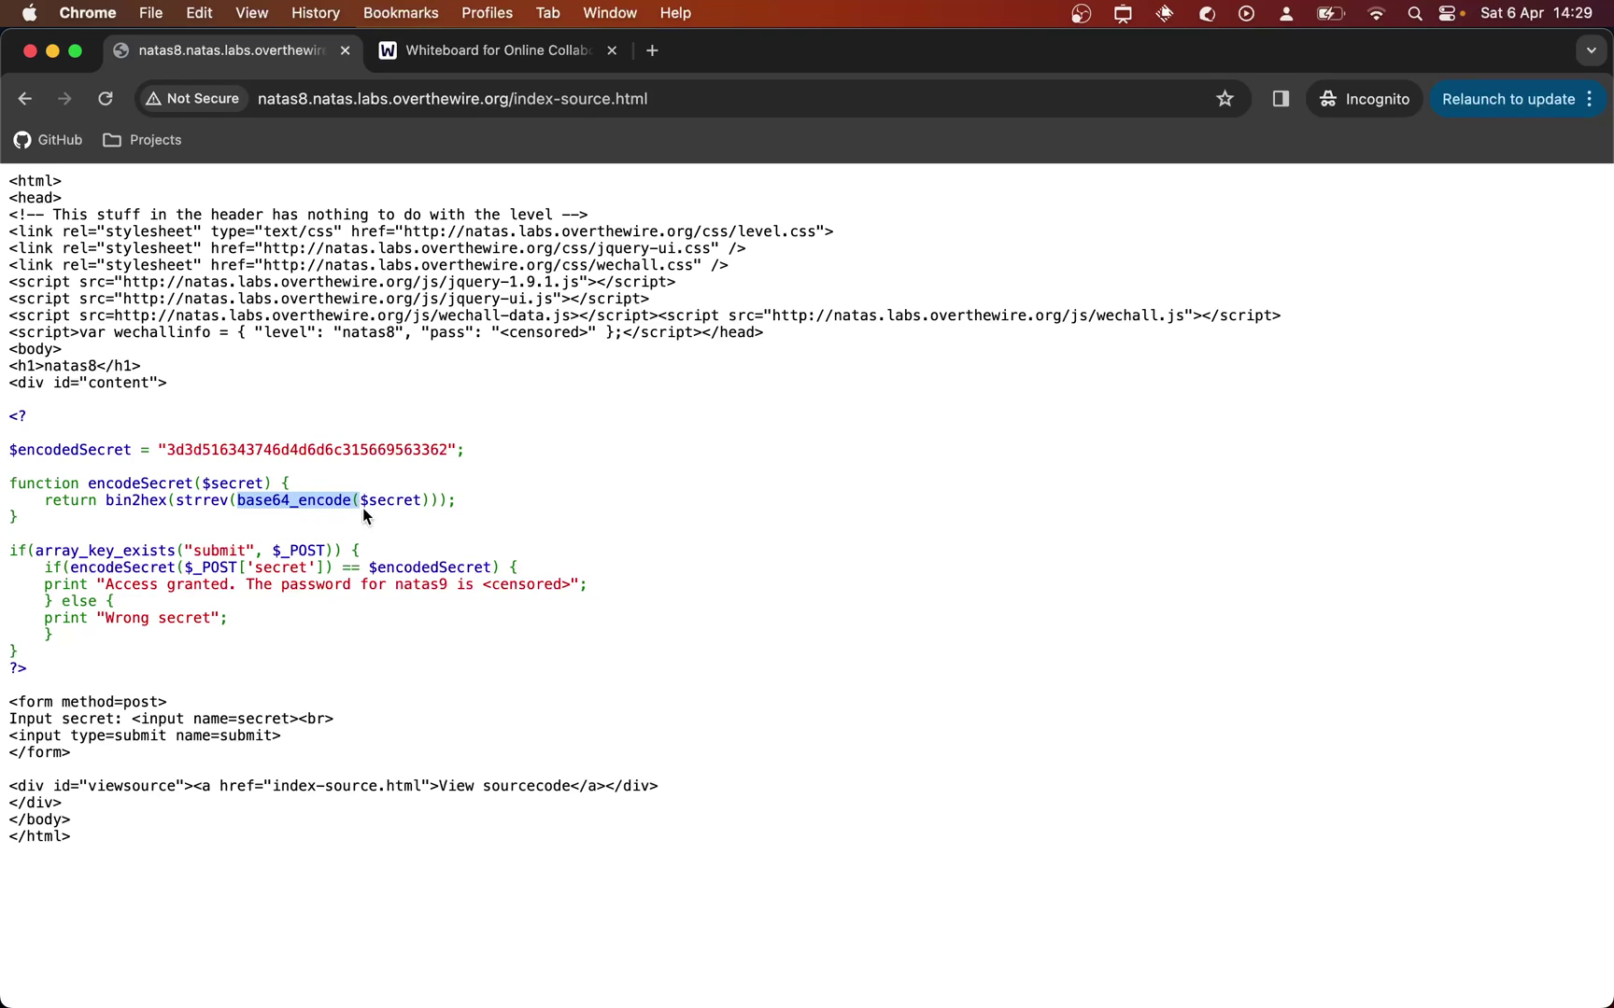
{"action": "left_click_drag", "start_coordinate": [176, 501], "coordinate": [228, 501]}
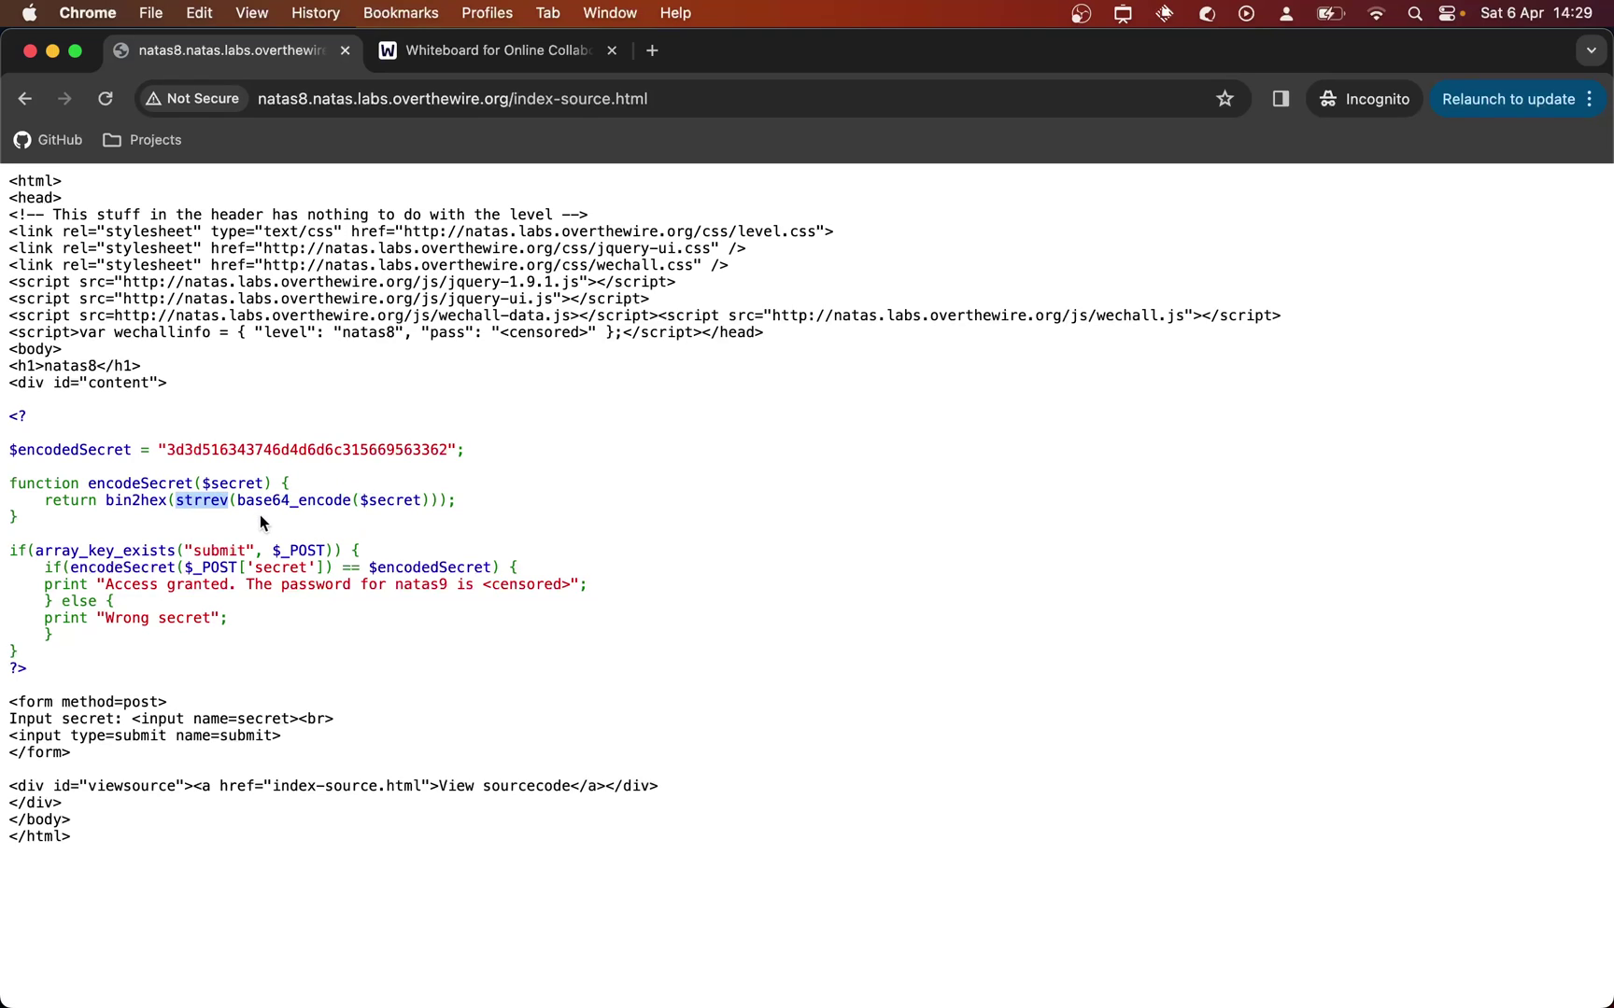
{"action": "left_click_drag", "start_coordinate": [97, 501], "coordinate": [167, 501]}
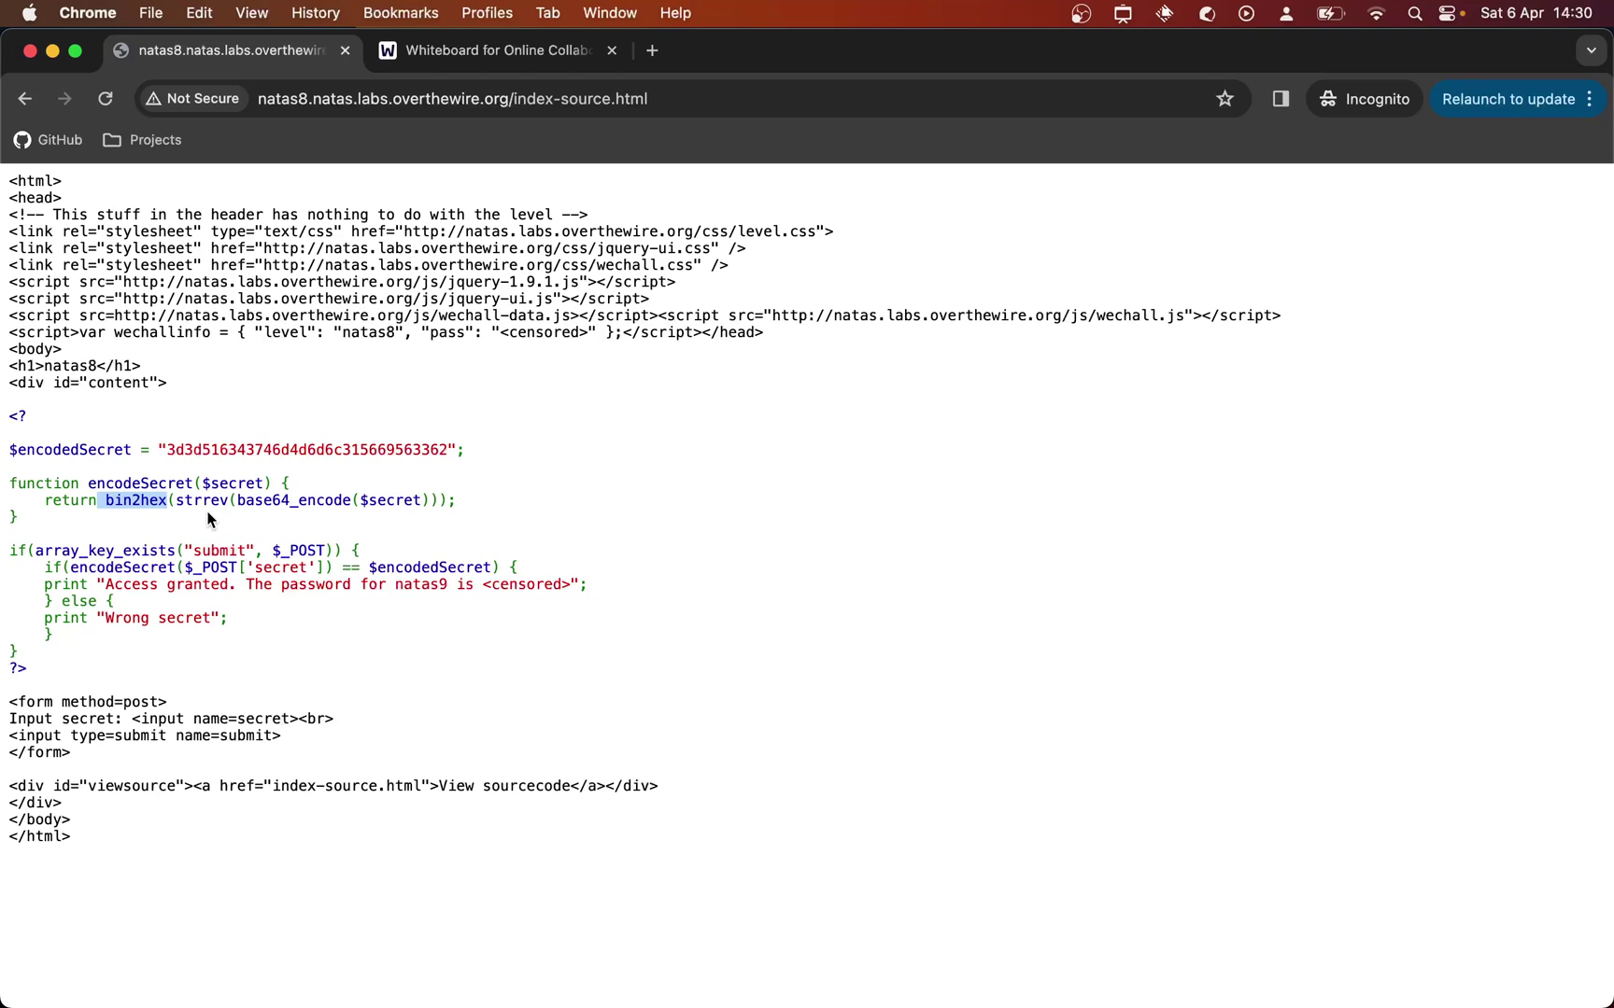
{"action": "left_click", "coordinate": [509, 50]}
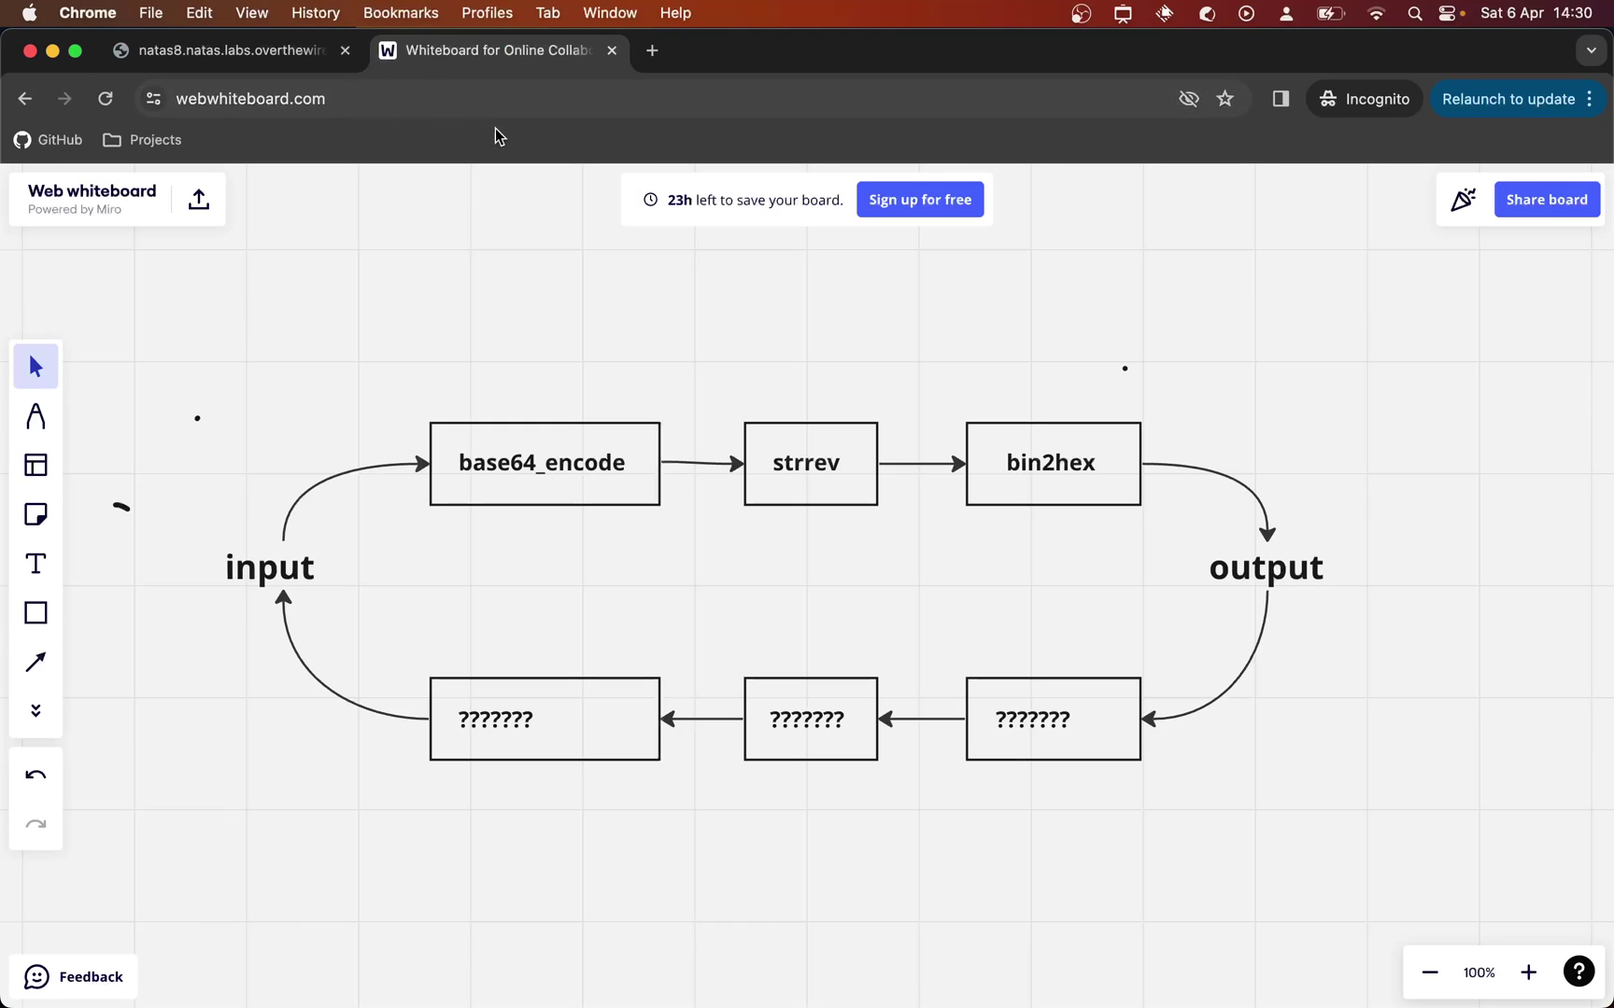